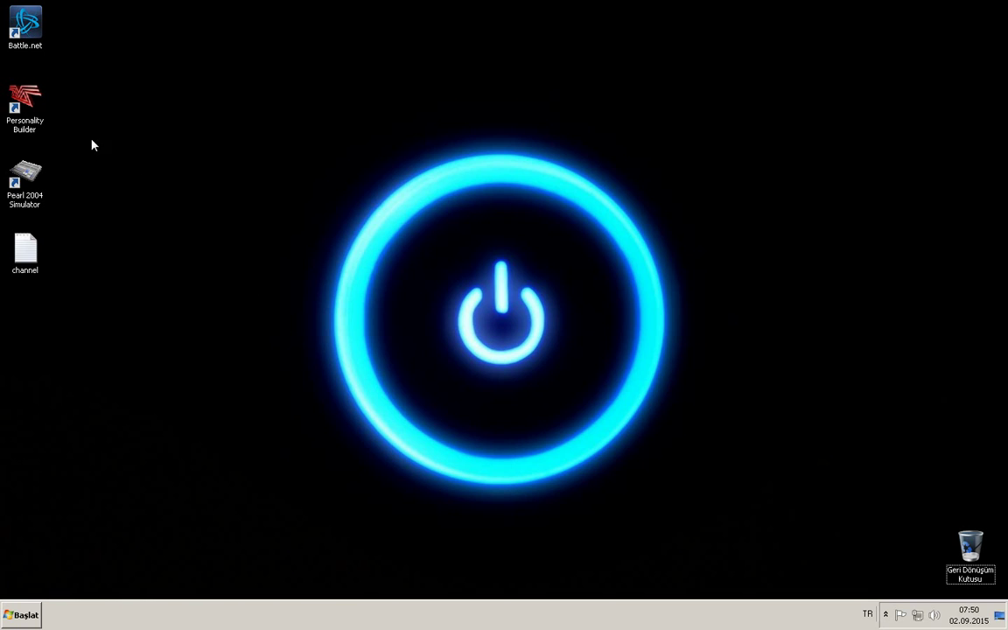
Launch Personality Builder, open the channel text file in Notepad, and place the narrowed channel list beside the fixture window
{"action": "double_click", "coordinate": [30, 103]}
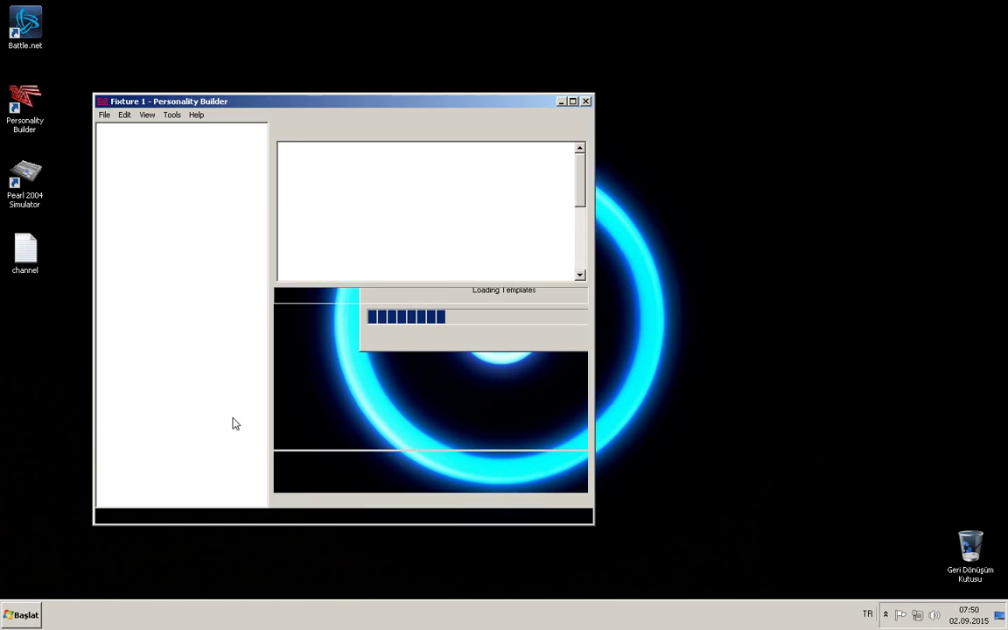
{"action": "left_click_drag", "start_coordinate": [375, 103], "coordinate": [440, 62]}
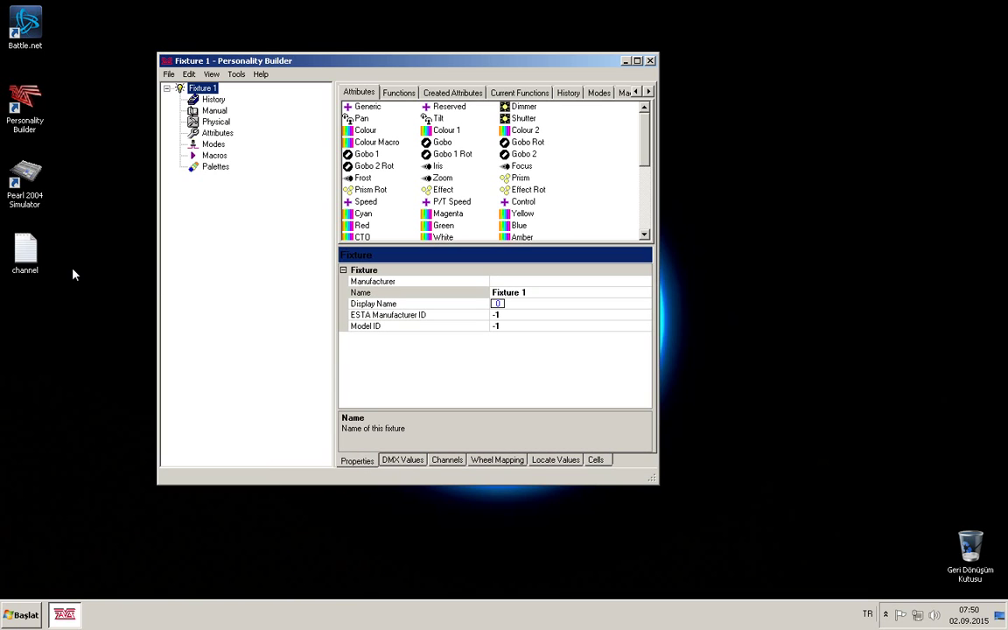
{"action": "double_click", "coordinate": [24, 253]}
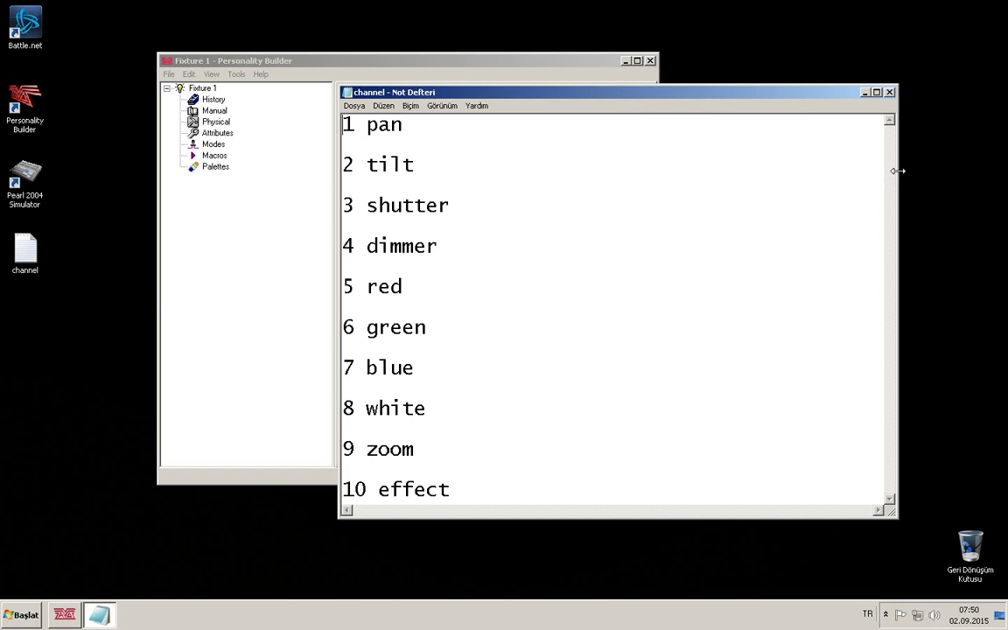
{"action": "left_click_drag", "start_coordinate": [898, 171], "coordinate": [602, 168]}
{"action": "left_click_drag", "start_coordinate": [491, 95], "coordinate": [820, 67]}
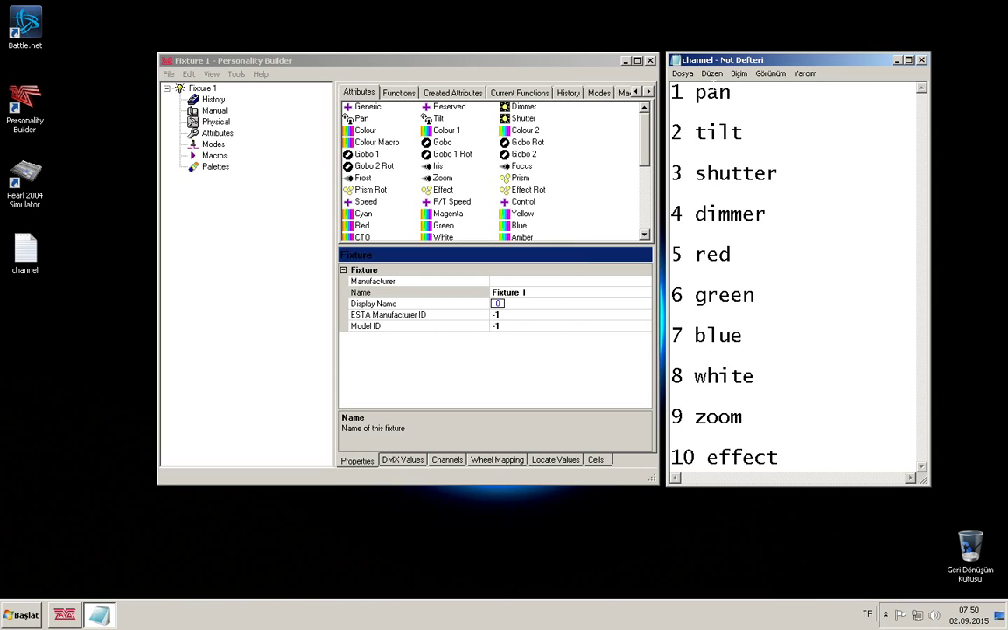
{"action": "left_click", "coordinate": [202, 88]}
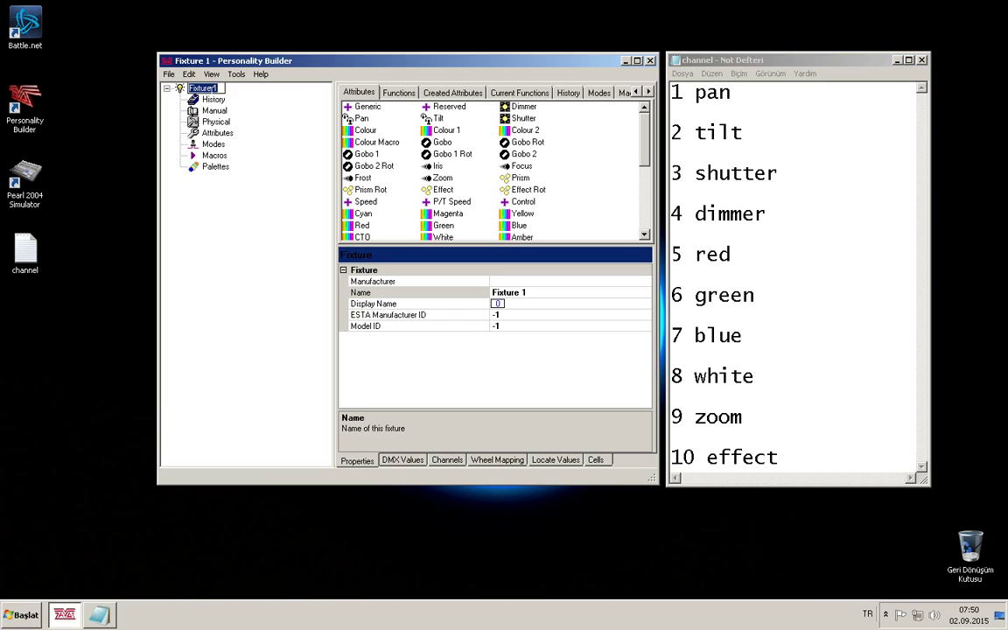
{"action": "left_click", "coordinate": [211, 88]}
{"action": "key", "text": "Return"}
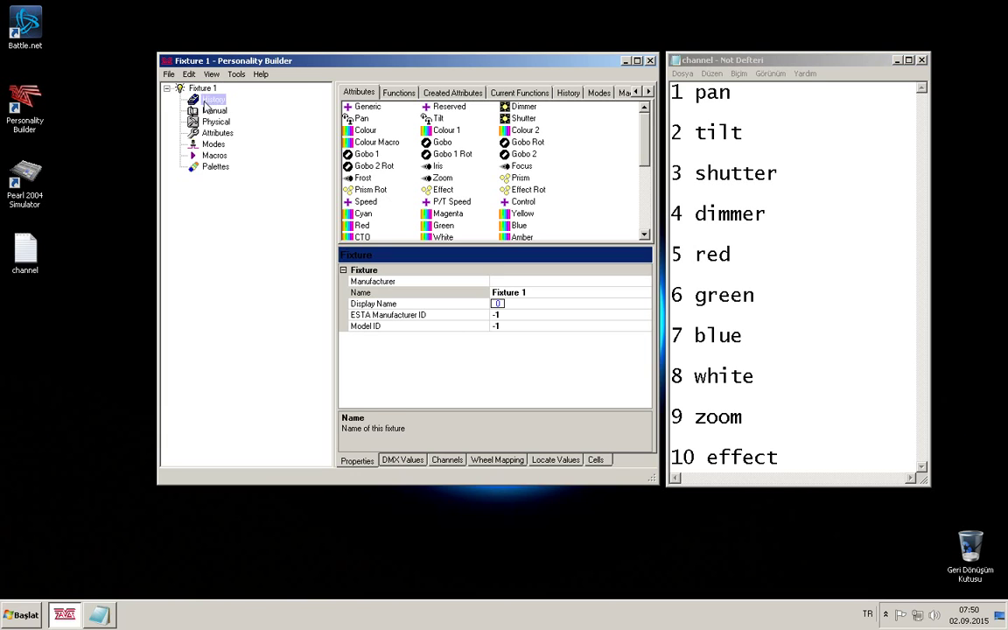
Enter the author's first name in capitals as the fixture's manufacturer
{"action": "left_click", "coordinate": [518, 281]}
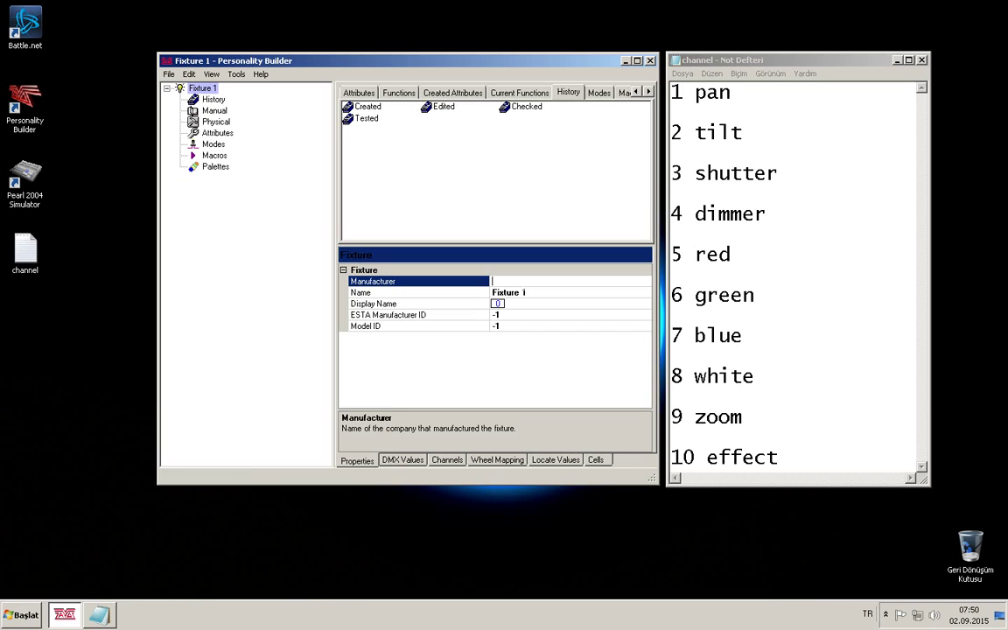
{"action": "type", "text": "CEN"}
{"action": "type", "text": "K"}
Replace the fixture's default name with Led36x10
{"action": "left_click", "coordinate": [523, 293]}
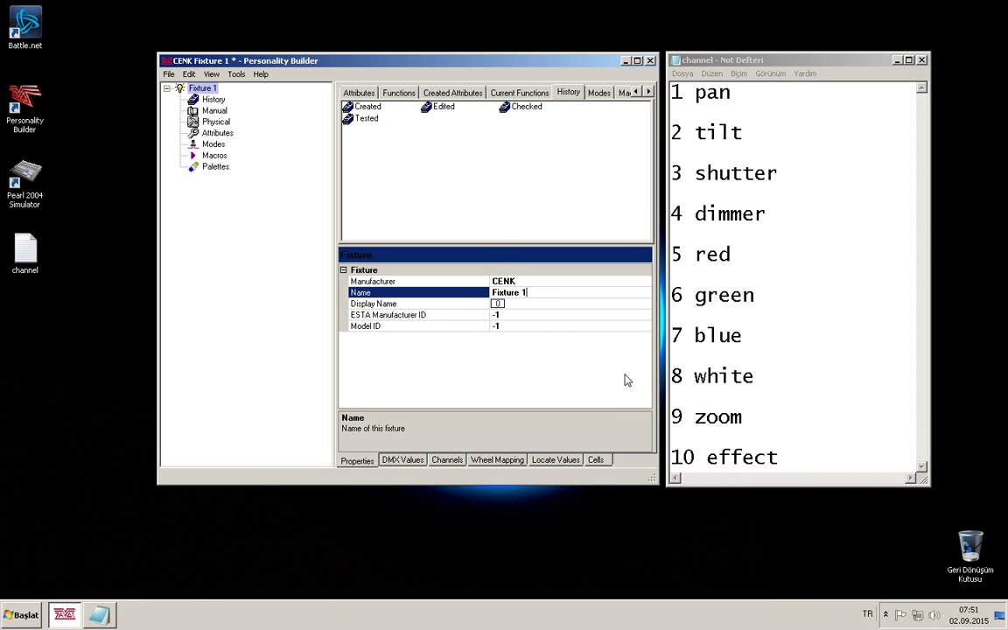
{"action": "key", "text": "BackSpace"}
{"action": "key", "text": "BackSpace"}
{"action": "key", "text": "BackSpace"}
{"action": "key", "text": "BackSpace"}
{"action": "key", "text": "BackSpace"}
{"action": "key", "text": "BackSpace"}
{"action": "key", "text": "BackSpace"}
{"action": "type", "text": "Le"}
{"action": "left_click_drag", "start_coordinate": [531, 293], "coordinate": [480, 292]}
{"action": "left_click", "coordinate": [510, 303]}
{"action": "type", "text": "youtube.com/watch?v=bSArlgno2f0"}
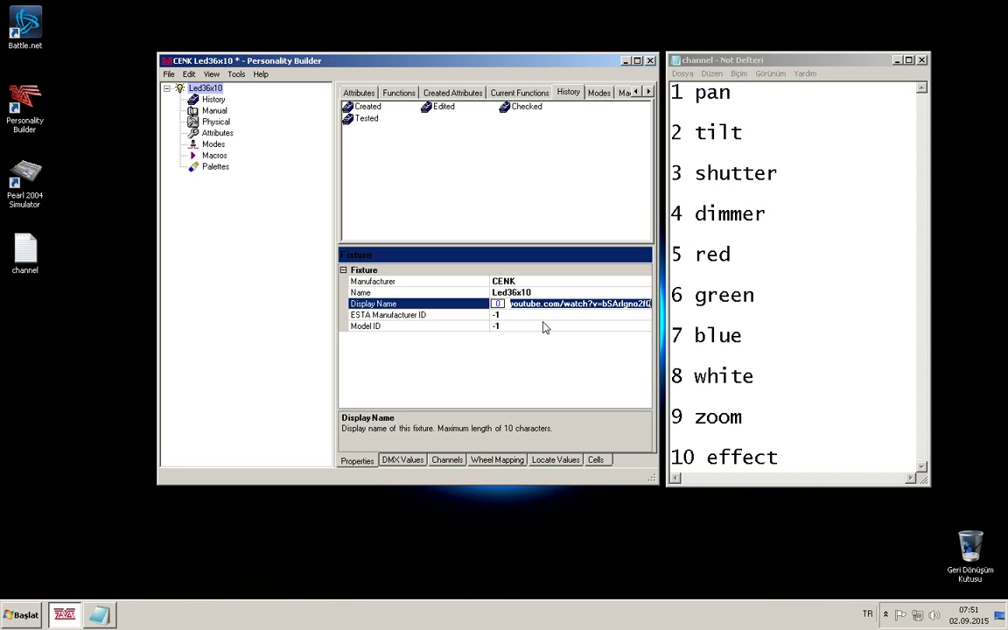
{"action": "key", "text": "Delete"}
Copy the fixture name Led36x10 into the fixture's display name
{"action": "left_click", "coordinate": [511, 292]}
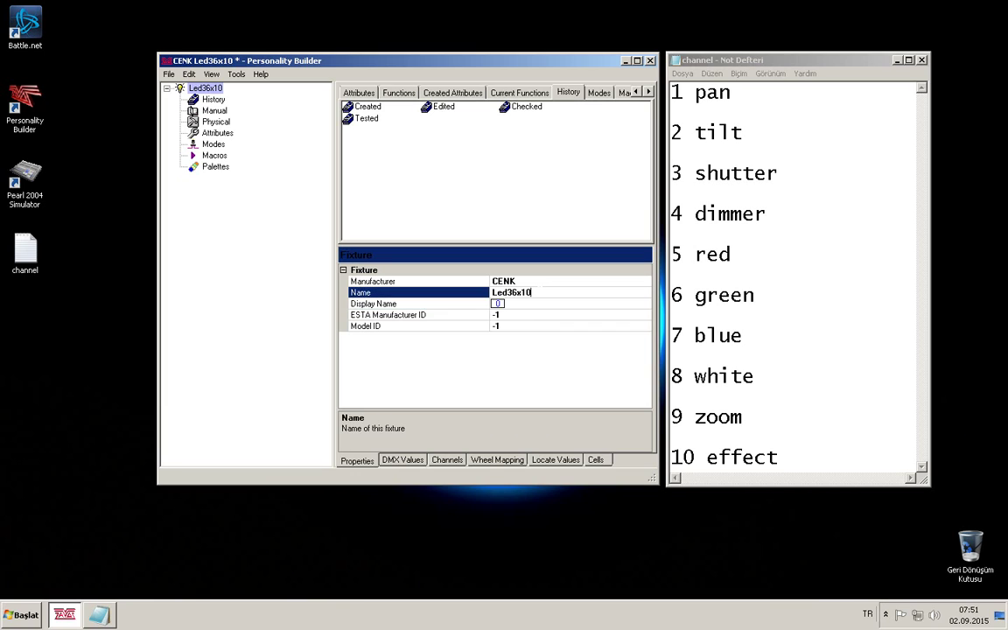
{"action": "key", "text": "shift+Left"}
{"action": "key", "text": "shift+Left"}
{"action": "key", "text": "shift+Left"}
{"action": "key", "text": "shift+Left"}
{"action": "key", "text": "shift+Left"}
{"action": "key", "text": "shift+Left"}
{"action": "key", "text": "shift+Left"}
{"action": "key", "text": "shift+Left"}
{"action": "key", "text": "ctrl+c"}
{"action": "left_click", "coordinate": [510, 304]}
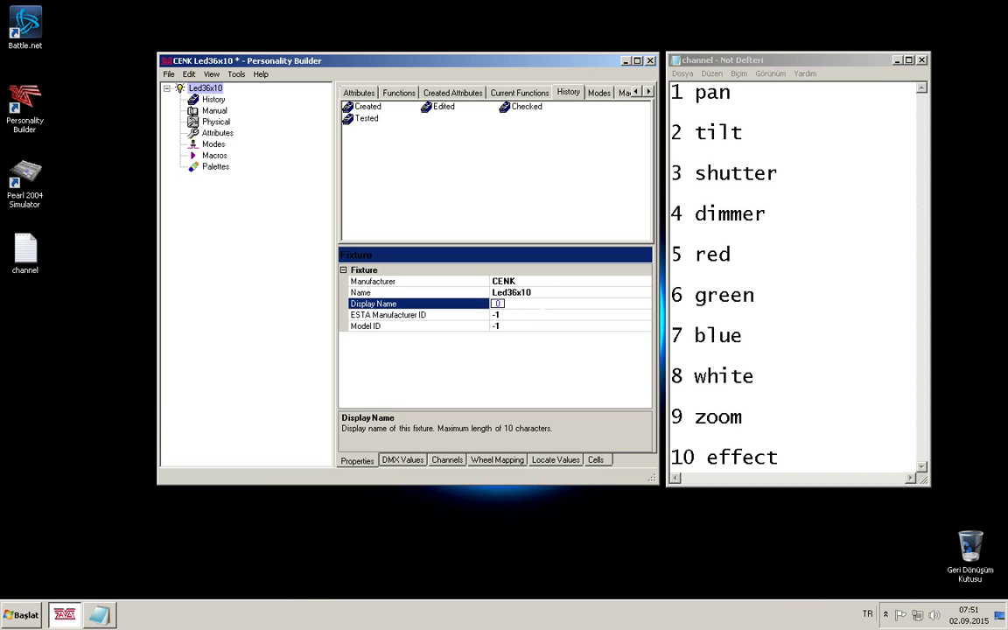
{"action": "key", "text": "ctrl+v"}
Add a Created entry to the fixture's history and enter the author's full name in it
{"action": "left_click", "coordinate": [363, 105]}
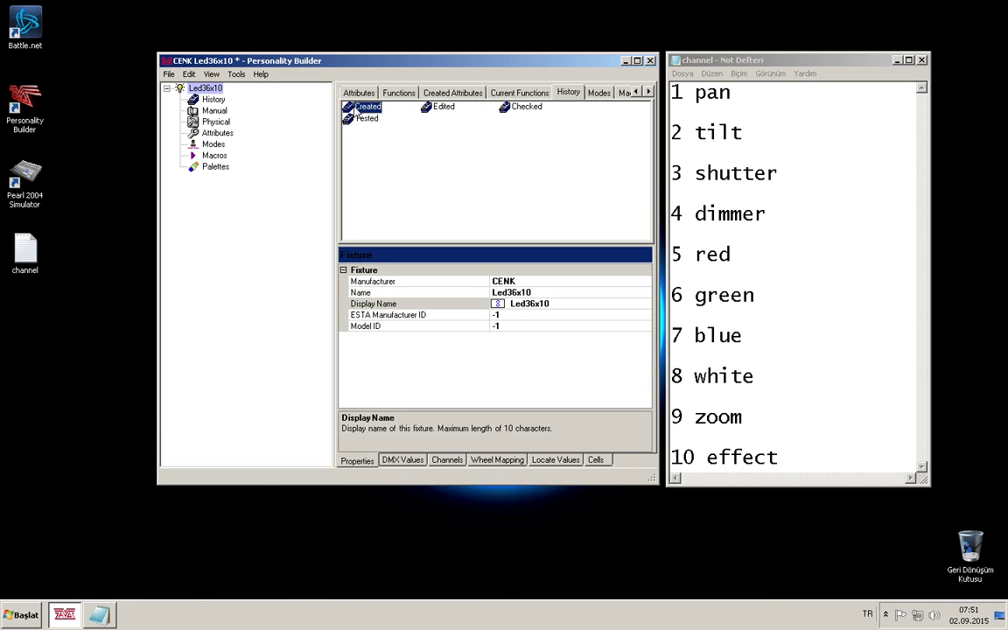
{"action": "left_click", "coordinate": [213, 99]}
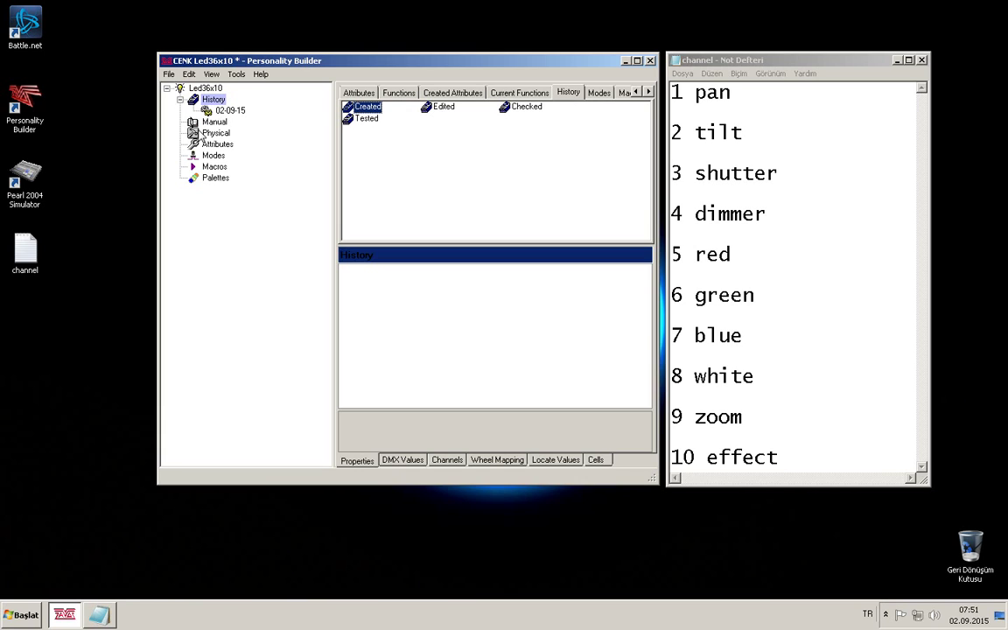
{"action": "left_click", "coordinate": [229, 111]}
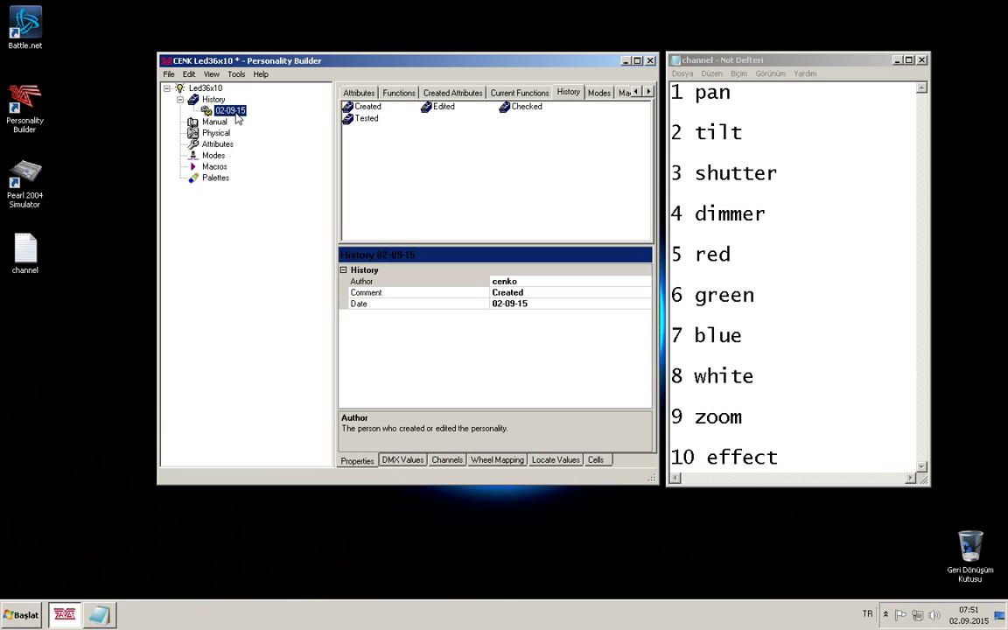
{"action": "left_click", "coordinate": [531, 281]}
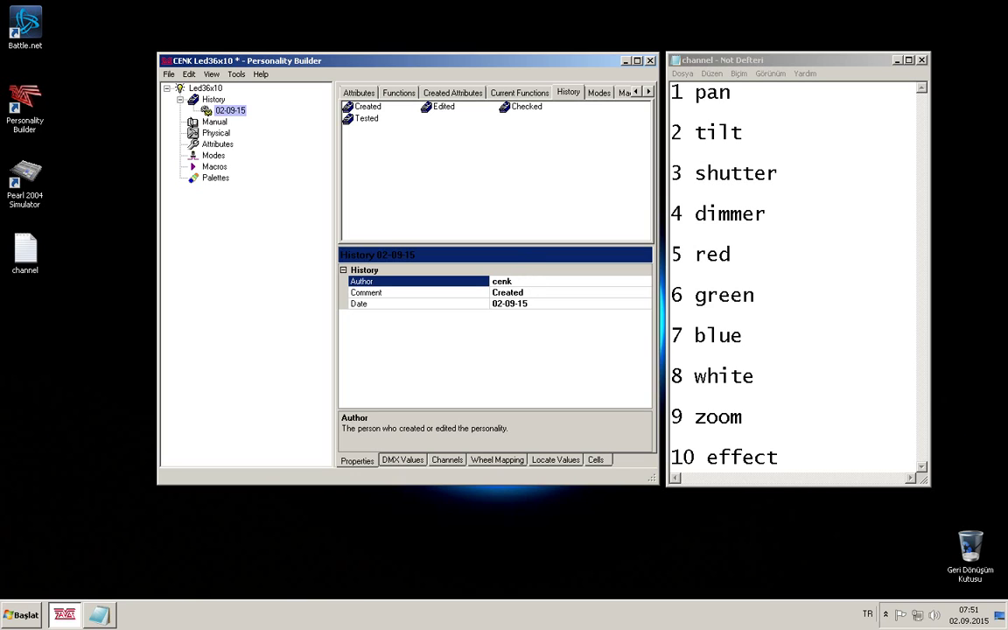
{"action": "type", "text": "cenk tuncer"}
{"action": "left_click_drag", "start_coordinate": [464, 60], "coordinate": [437, 56]}
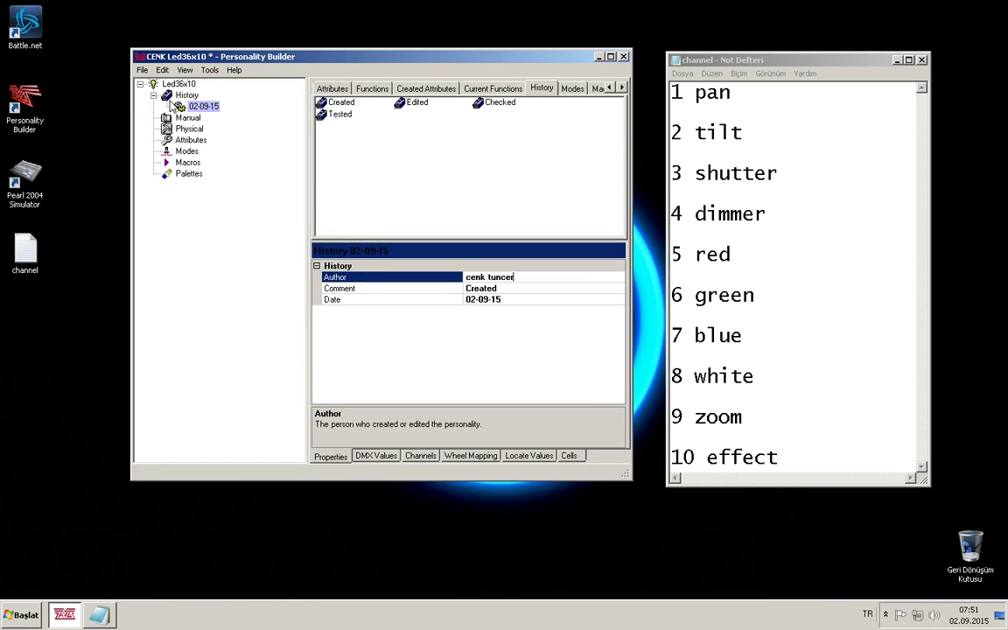
Add the Pan, Tilt, Shutter and Dimmer attributes to the fixture, in that order
{"action": "left_click", "coordinate": [190, 142]}
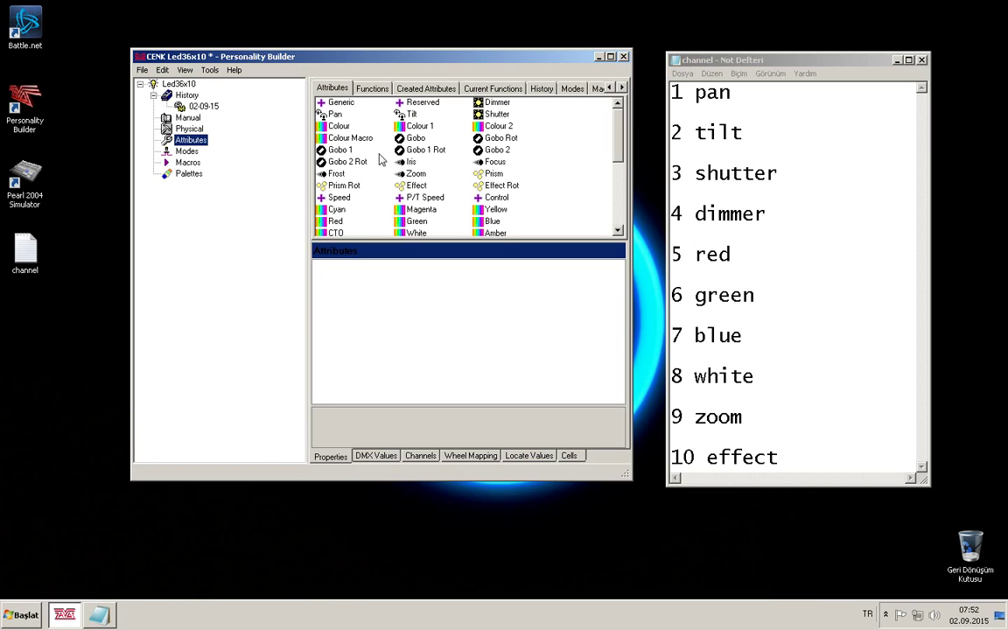
{"action": "left_click_drag", "start_coordinate": [336, 114], "coordinate": [191, 141]}
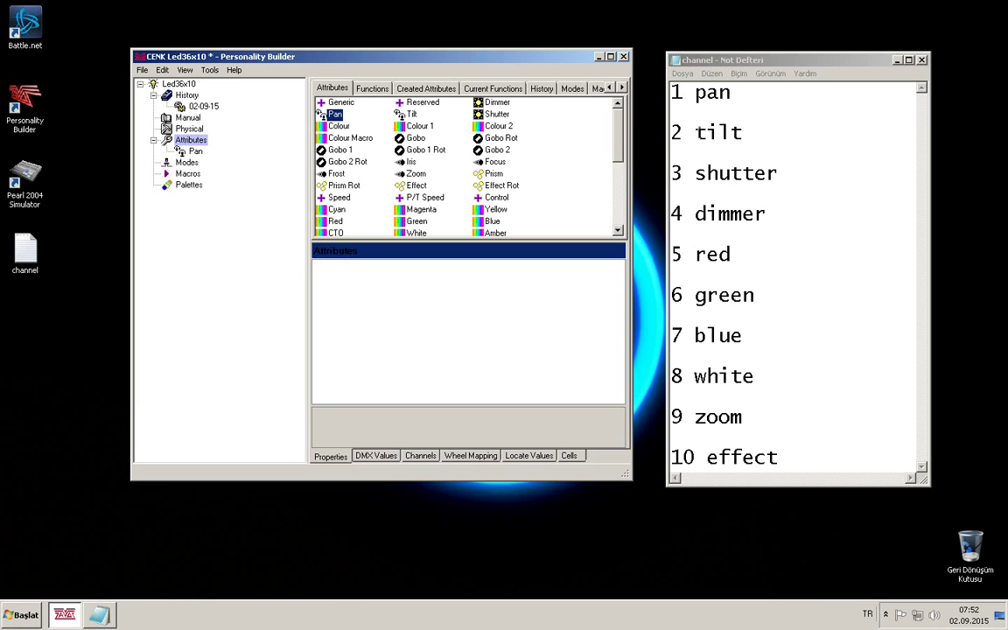
{"action": "left_click_drag", "start_coordinate": [411, 115], "coordinate": [190, 140]}
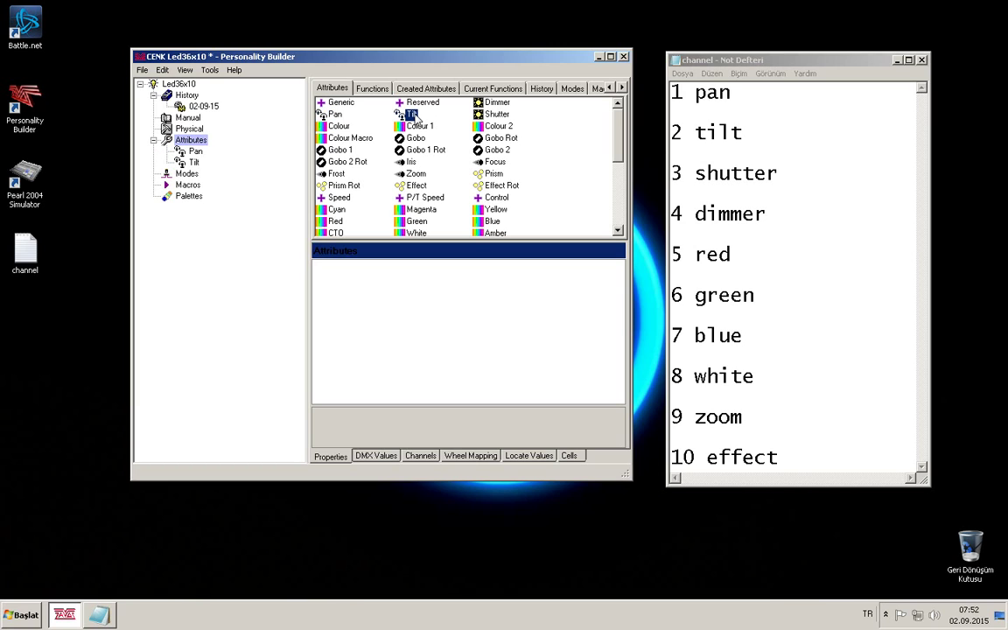
{"action": "left_click_drag", "start_coordinate": [496, 115], "coordinate": [191, 140]}
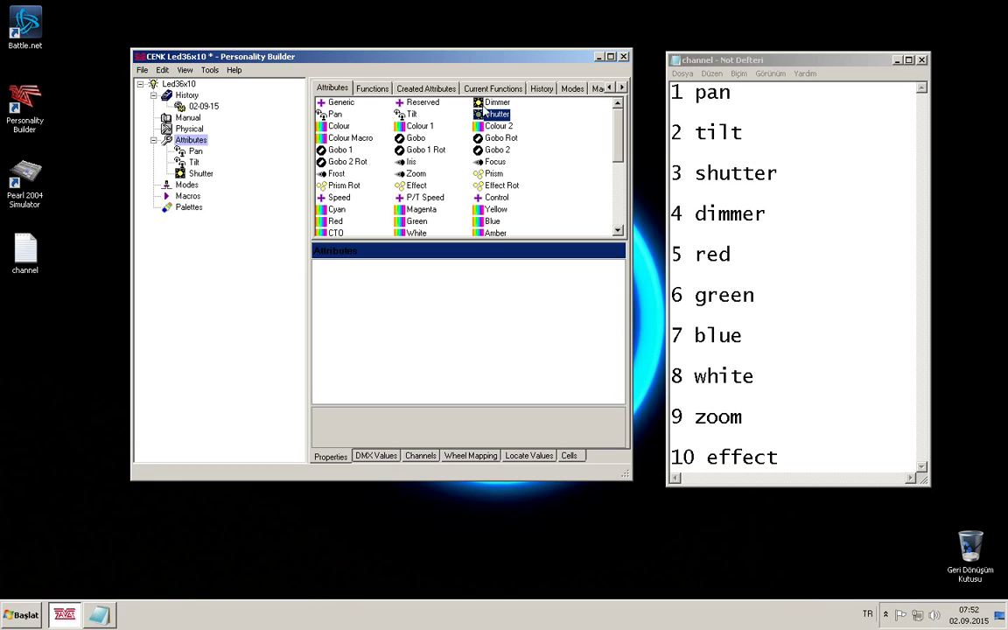
{"action": "double_click", "coordinate": [492, 103]}
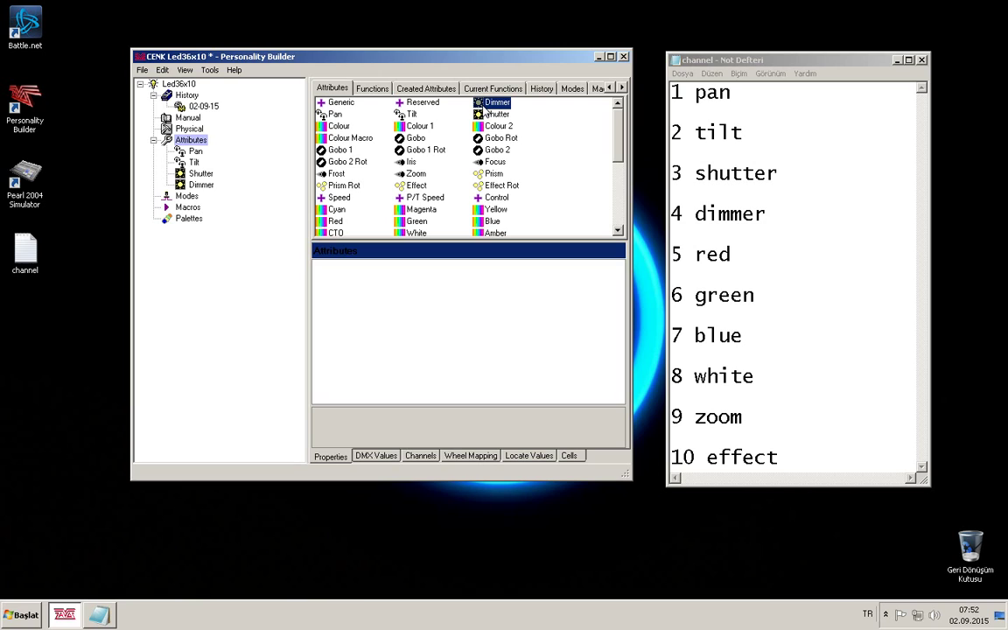
Add the Red, Green, Blue and White colour attributes to the fixture after Dimmer
{"action": "double_click", "coordinate": [340, 222]}
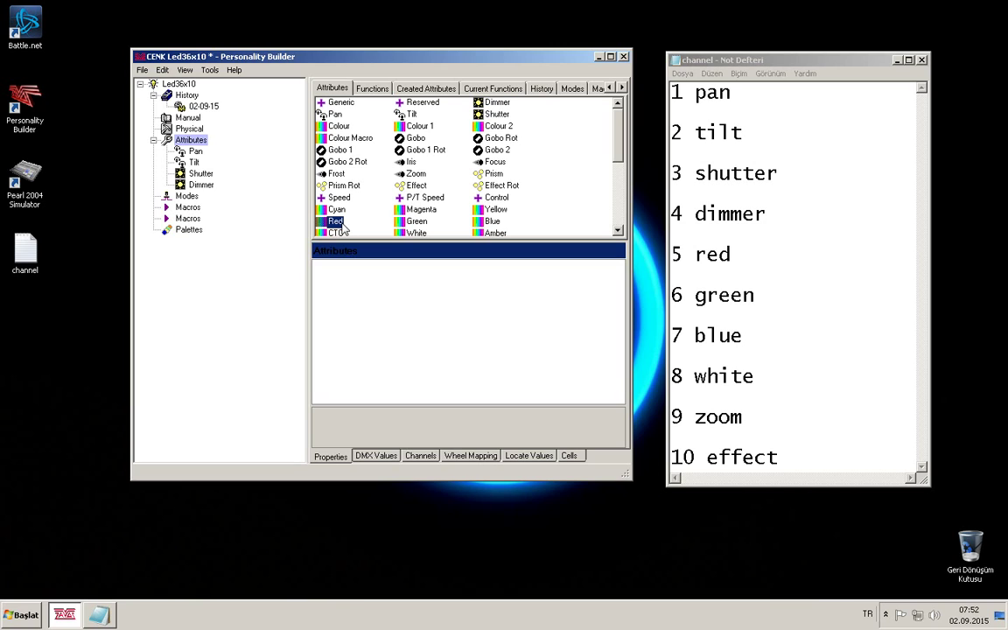
{"action": "double_click", "coordinate": [416, 222]}
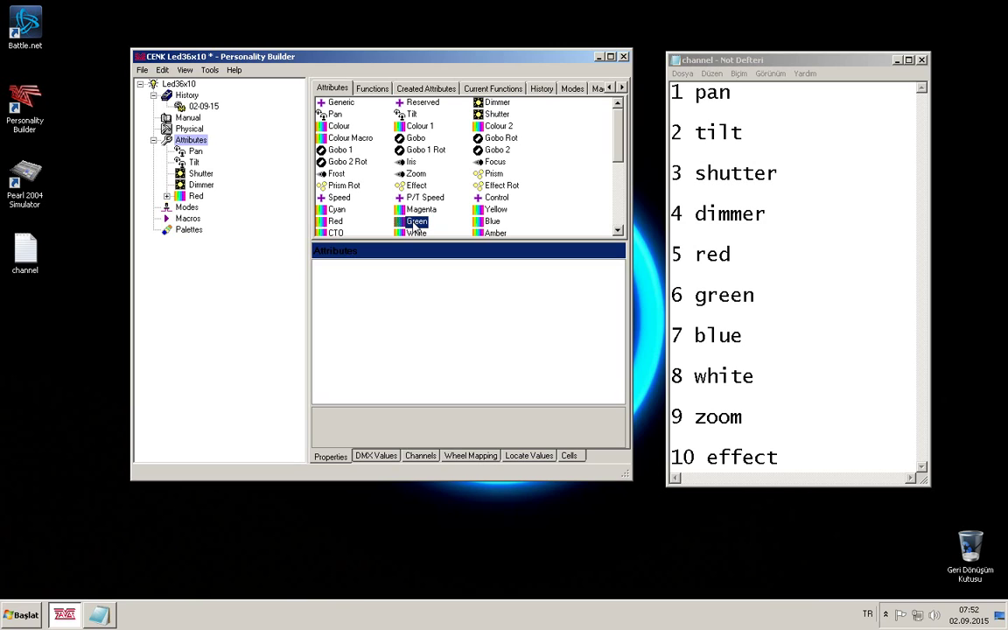
{"action": "double_click", "coordinate": [479, 225]}
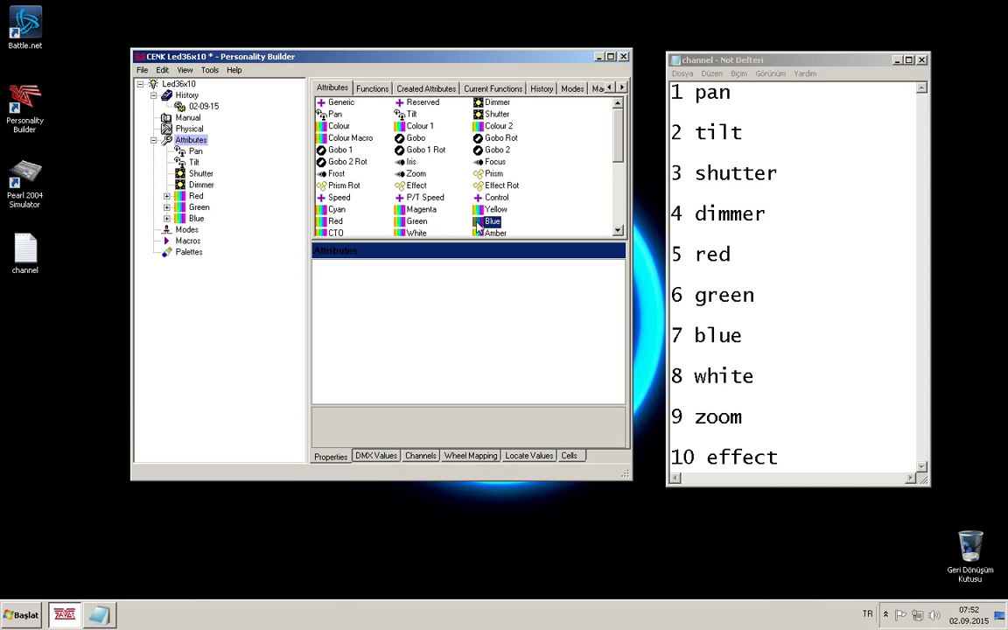
{"action": "double_click", "coordinate": [417, 233]}
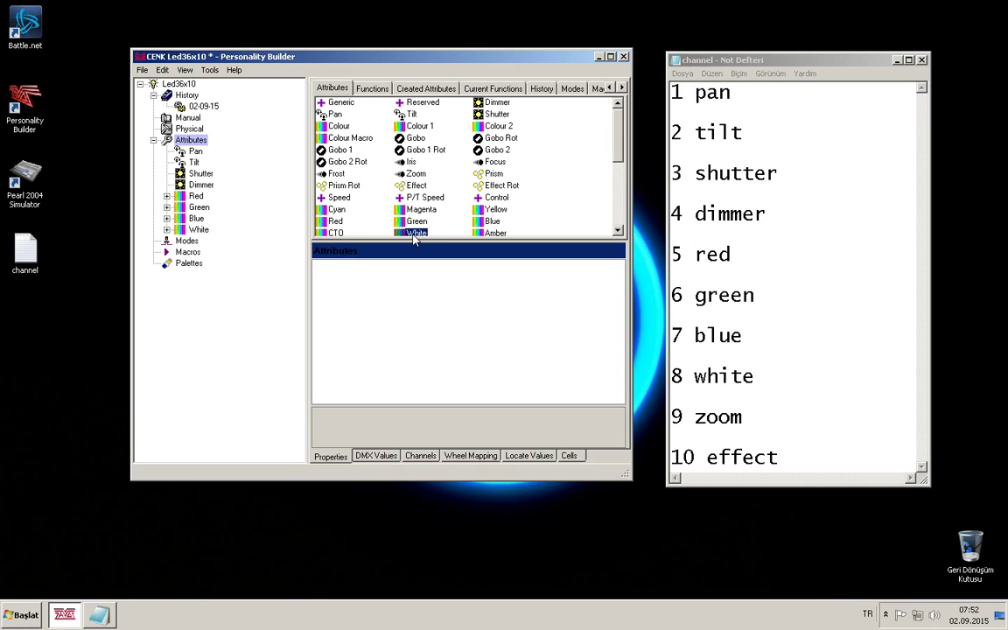
Add the Zoom and Effect attributes to the end of the fixture's attribute list
{"action": "scroll", "coordinate": [426, 207], "scroll_direction": "down", "scroll_amount": 1}
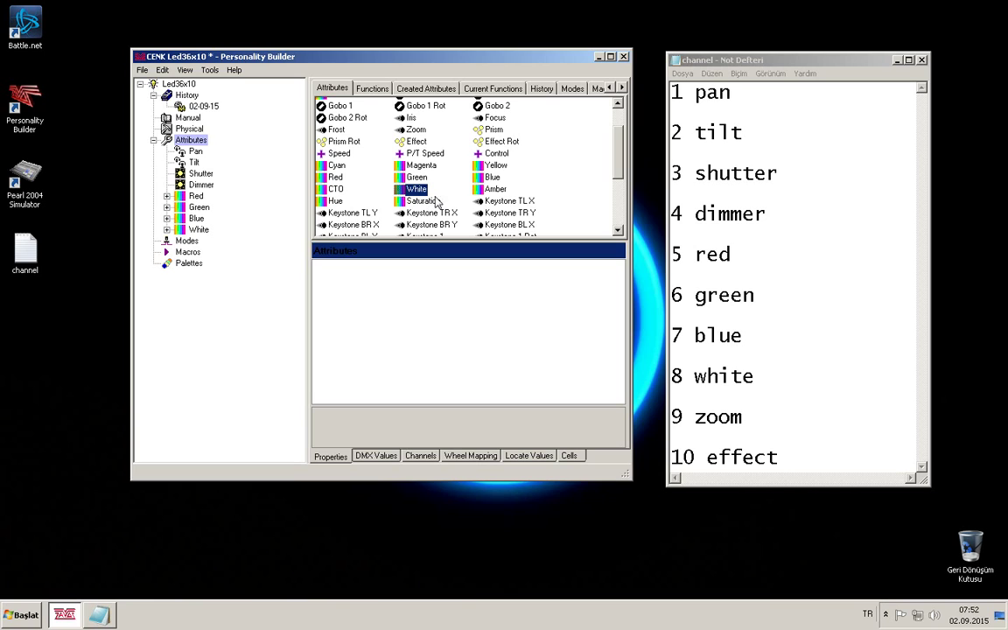
{"action": "scroll", "coordinate": [436, 165], "scroll_direction": "up", "scroll_amount": 1}
{"action": "double_click", "coordinate": [416, 174]}
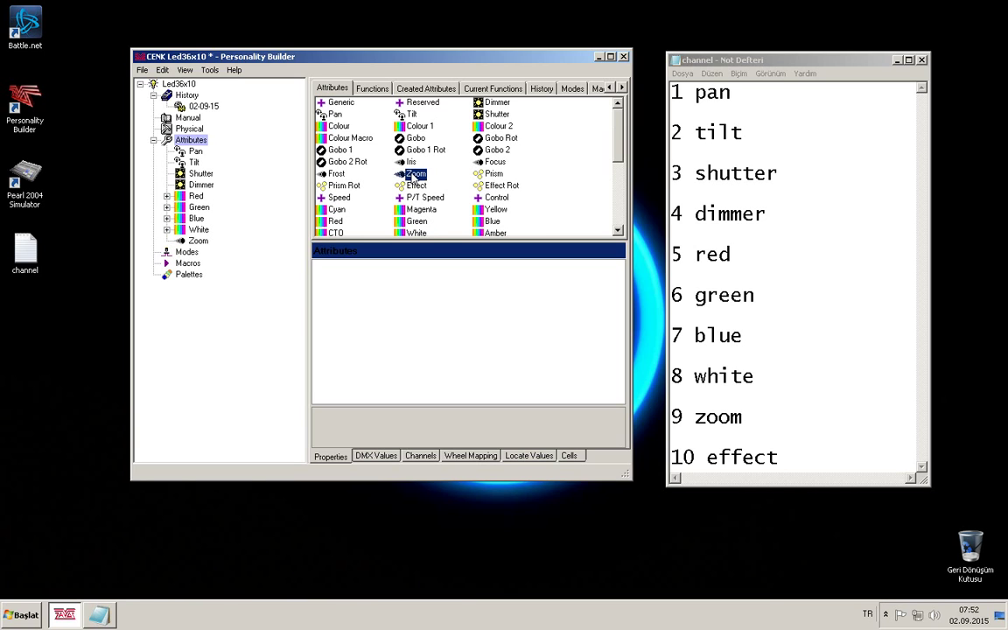
{"action": "scroll", "coordinate": [415, 176], "scroll_direction": "down", "scroll_amount": 1}
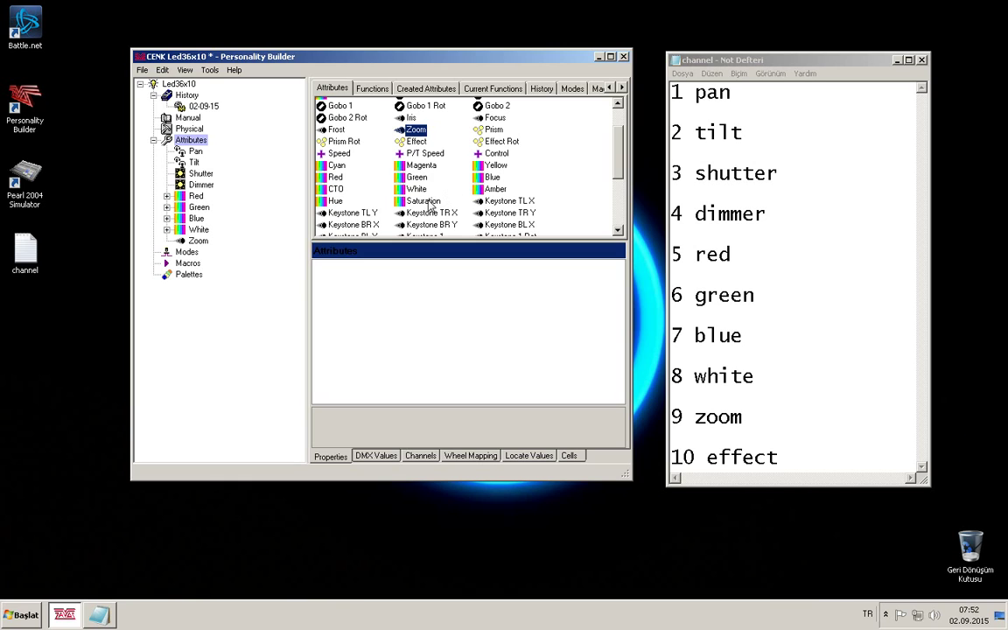
{"action": "double_click", "coordinate": [416, 141]}
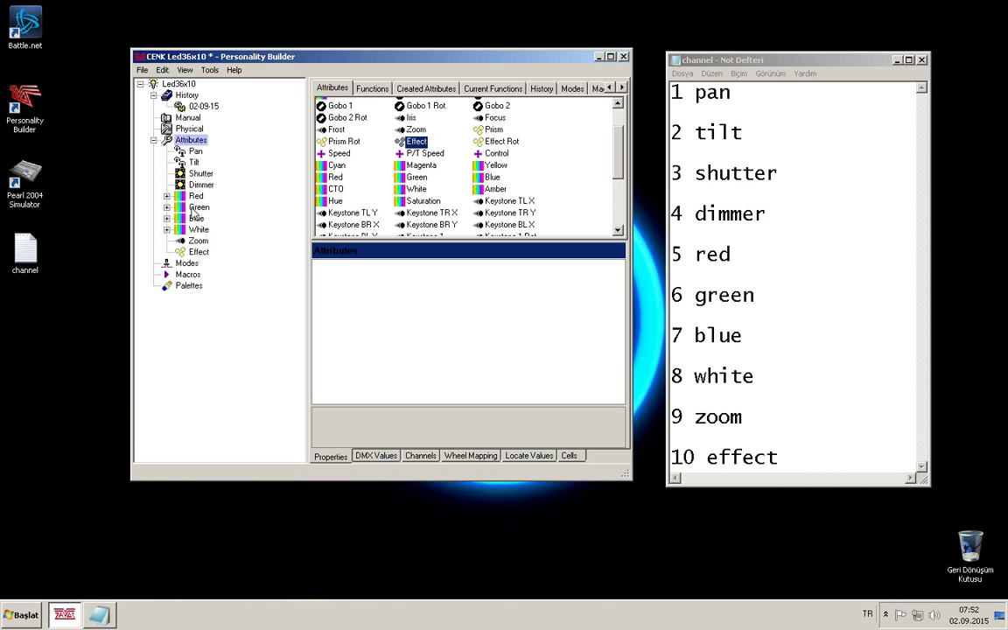
{"action": "left_click", "coordinate": [420, 455]}
{"action": "left_click", "coordinate": [332, 456]}
{"action": "left_click_drag", "start_coordinate": [724, 58], "coordinate": [767, 70]}
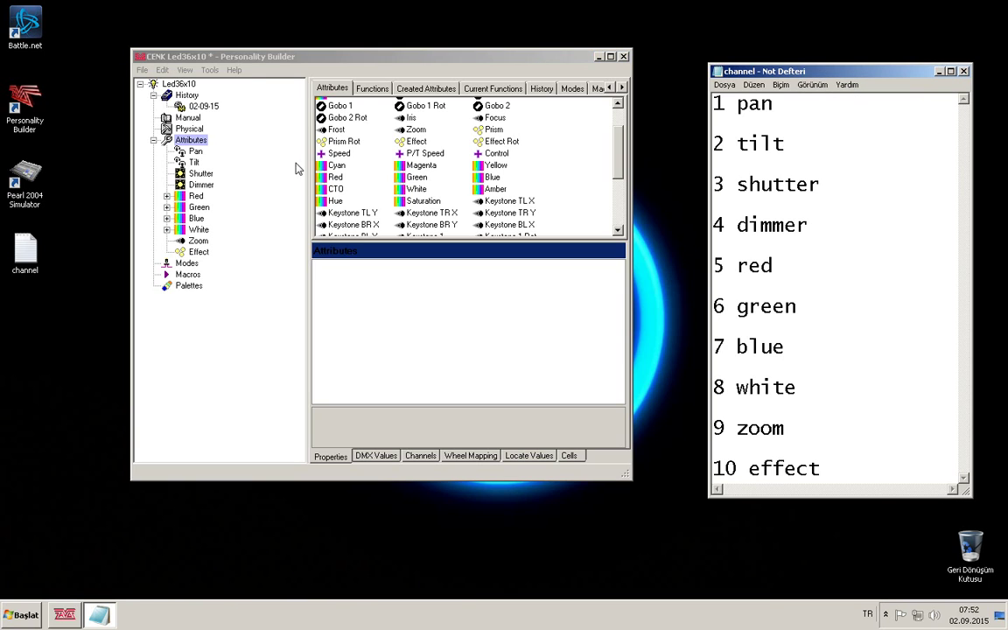
Assign the 8bit Pan function to the Pan attribute and the 8bit Tilt function to the Tilt attribute
{"action": "left_click", "coordinate": [195, 152]}
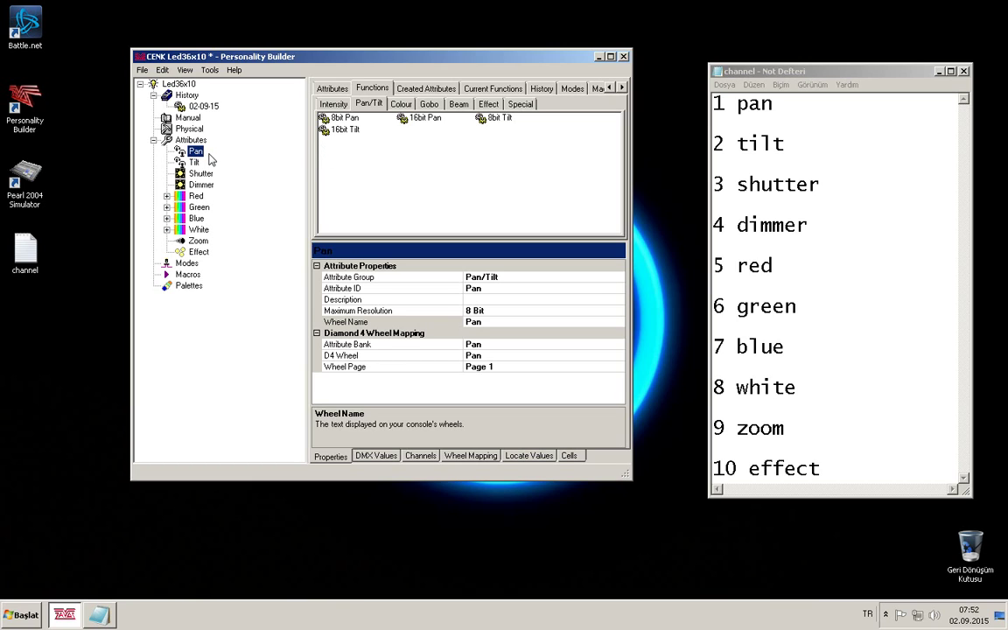
{"action": "left_click_drag", "start_coordinate": [343, 117], "coordinate": [195, 151]}
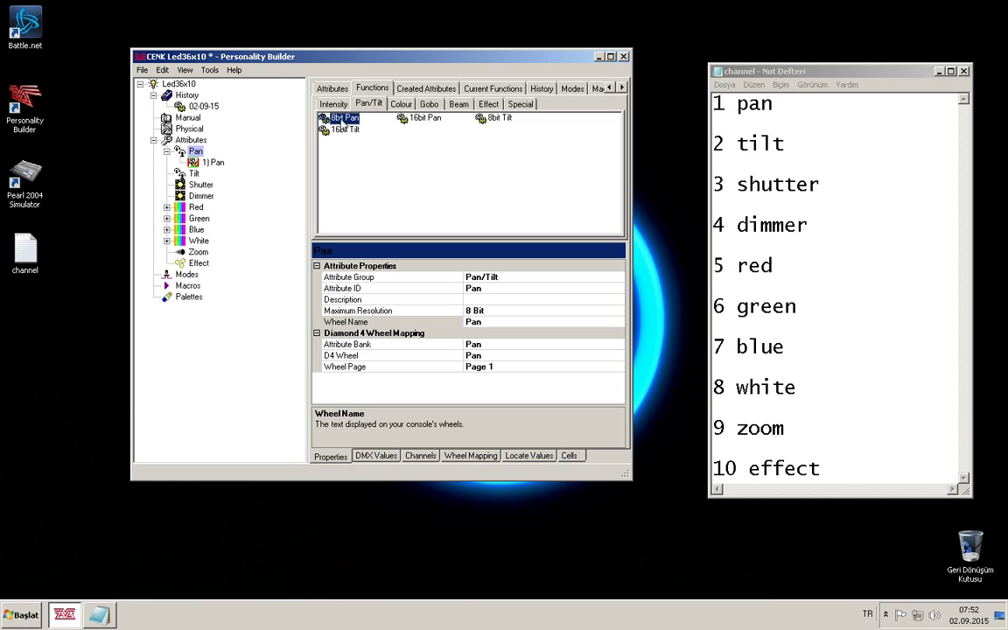
{"action": "left_click", "coordinate": [193, 174]}
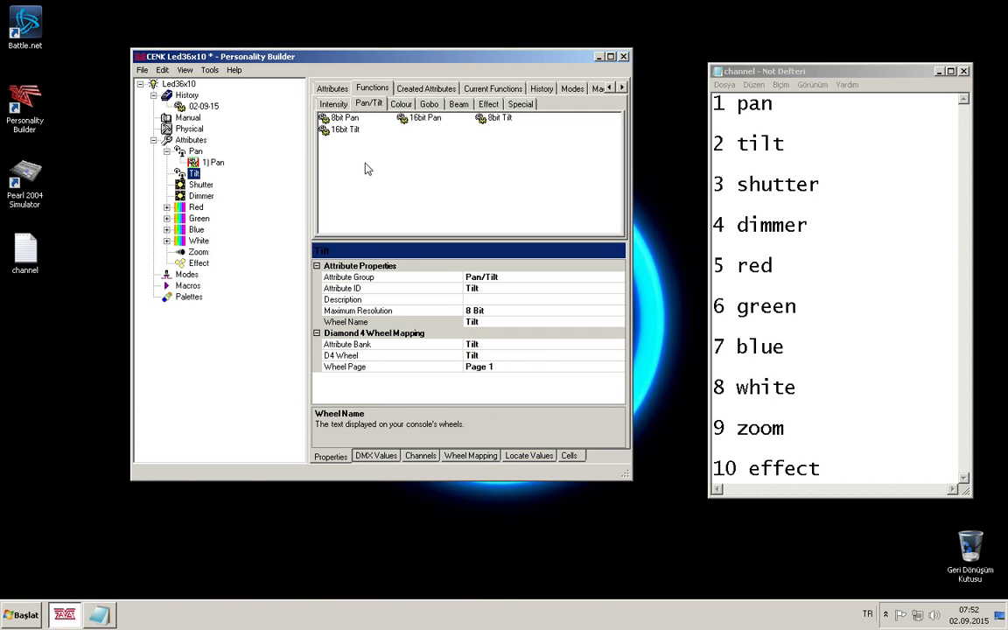
{"action": "double_click", "coordinate": [495, 121]}
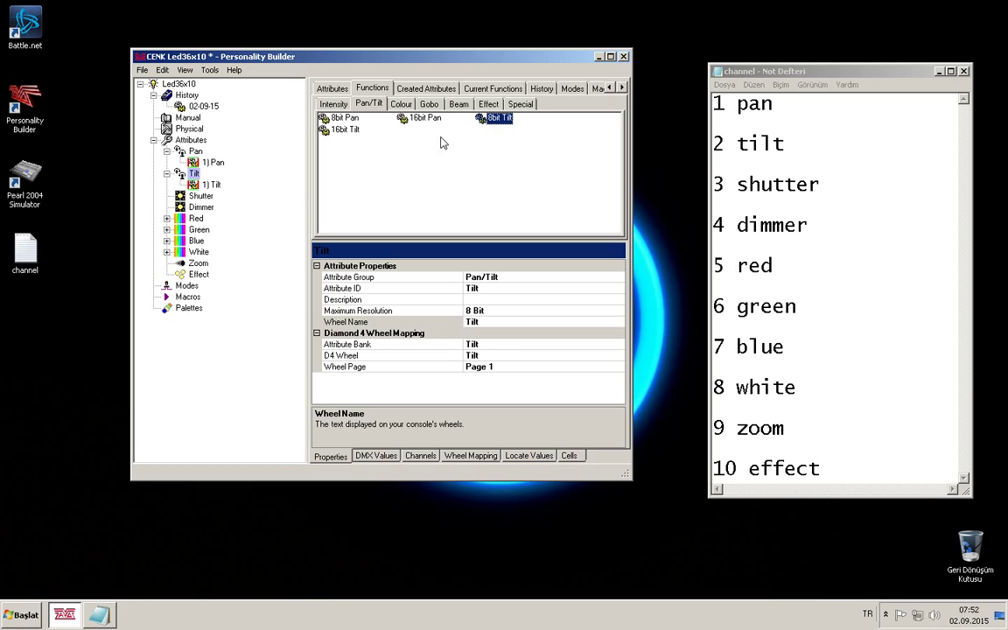
Assign the Raw DMX intensity function to the Shutter attribute and open that function's properties
{"action": "left_click", "coordinate": [201, 196]}
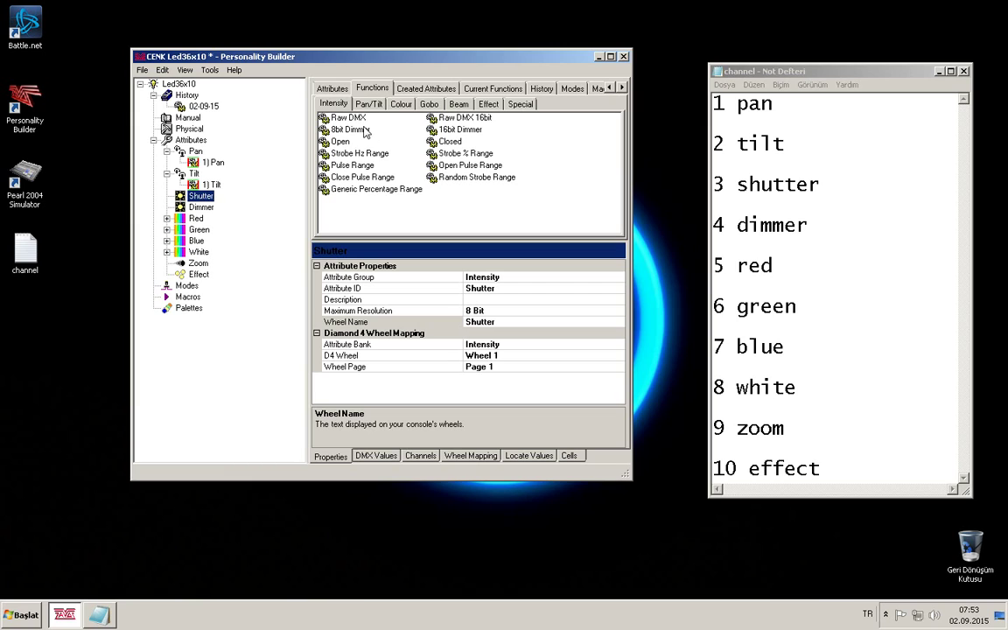
{"action": "left_click_drag", "start_coordinate": [346, 117], "coordinate": [201, 196]}
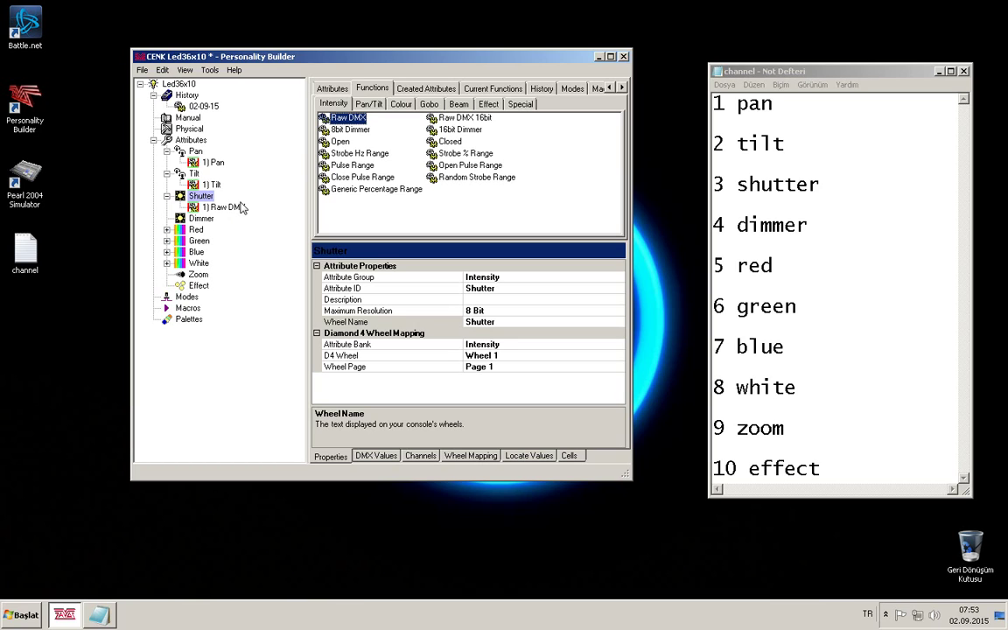
{"action": "left_click", "coordinate": [222, 211]}
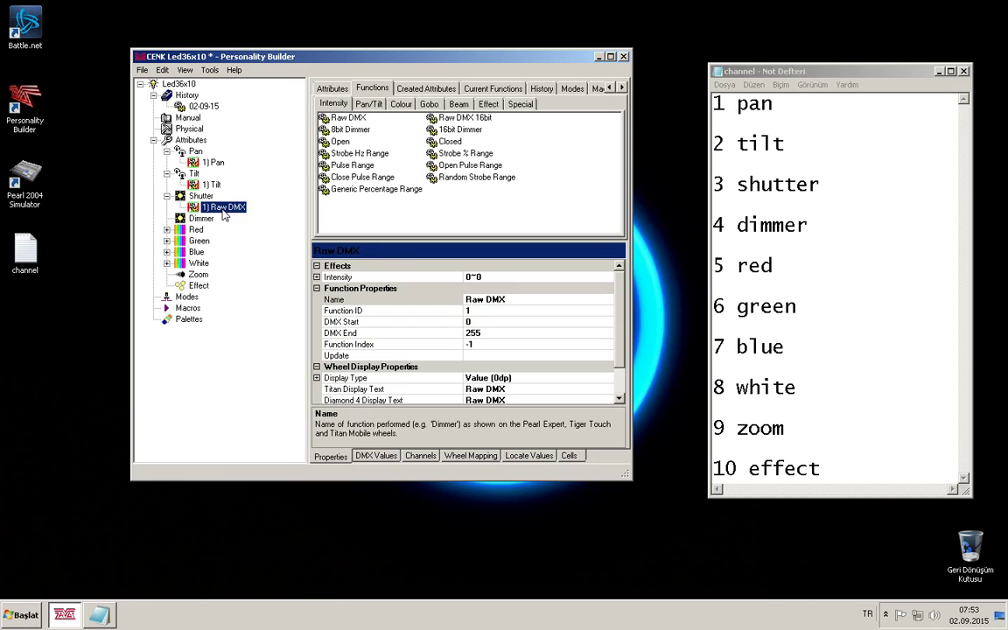
{"action": "left_click", "coordinate": [522, 299]}
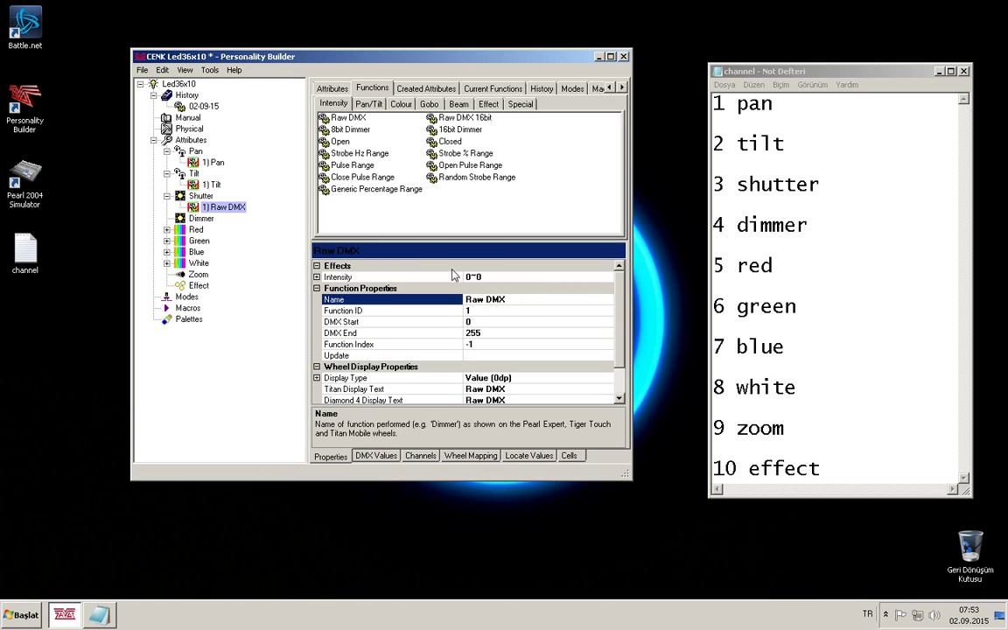
{"action": "left_click", "coordinate": [198, 205]}
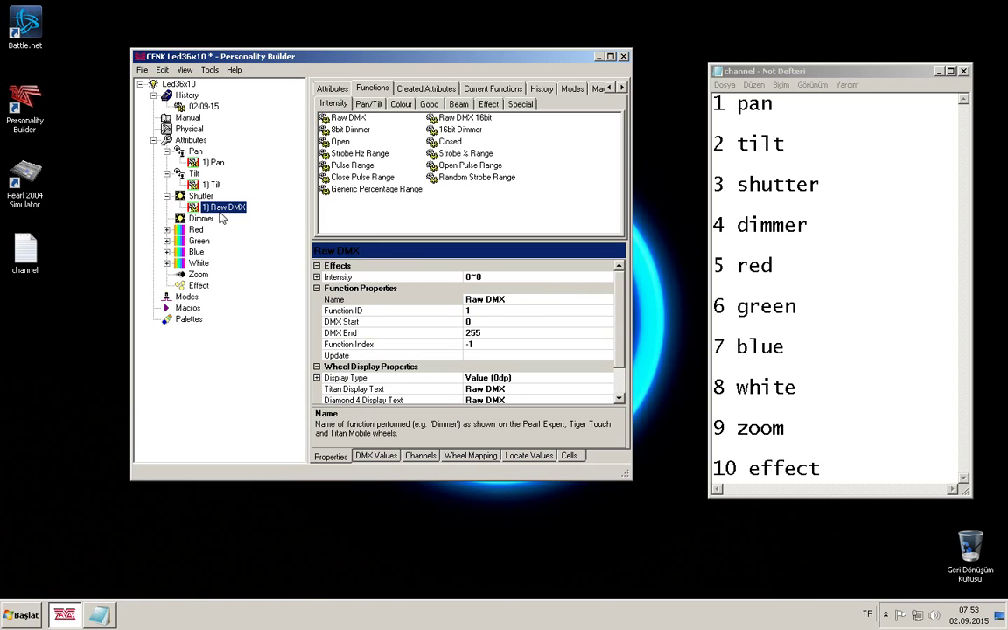
Rename the Shutter attribute's function as Shutter and set its Titan and Diamond 4 display texts to Shutter
{"action": "left_click", "coordinate": [542, 303]}
{"action": "key", "text": "BackSpace"}
{"action": "key", "text": "BackSpace"}
{"action": "key", "text": "BackSpace"}
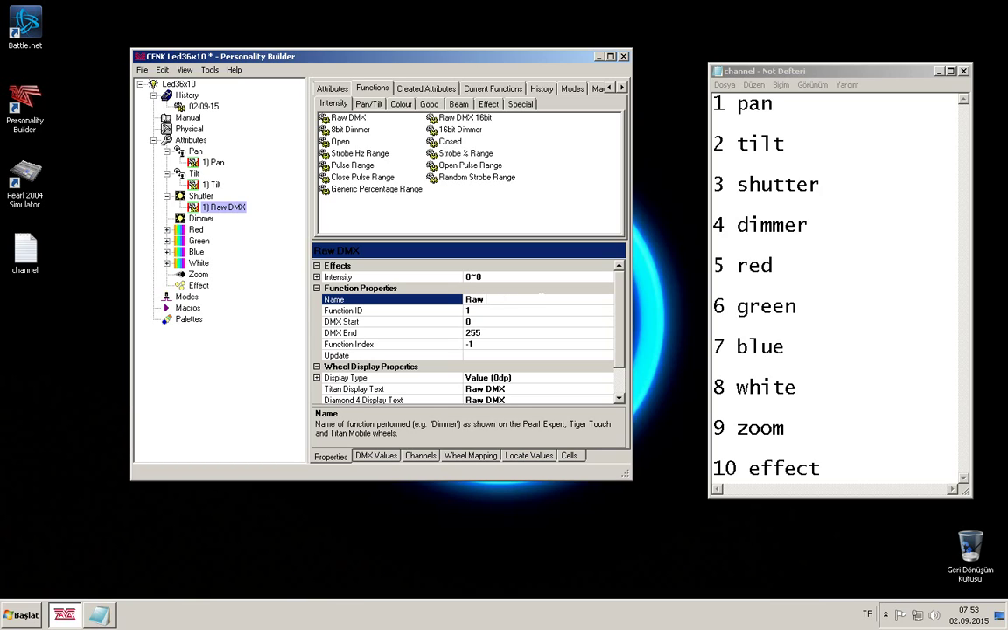
{"action": "key", "text": "BackSpace"}
{"action": "key", "text": "BackSpace"}
{"action": "key", "text": "BackSpace"}
{"action": "key", "text": "BackSpace"}
{"action": "scroll", "coordinate": [560, 333], "scroll_direction": "down", "scroll_amount": 1}
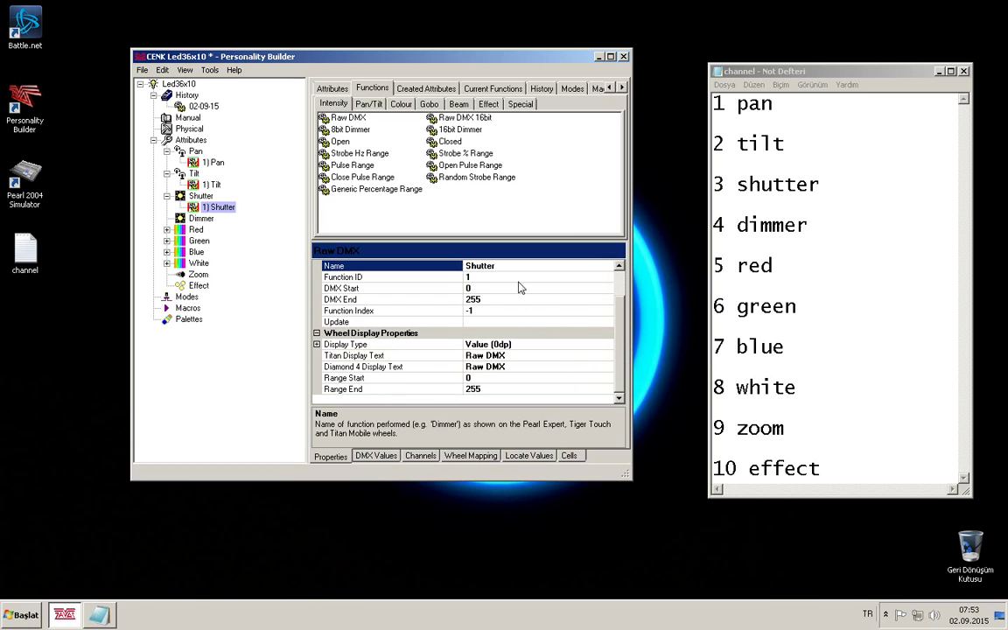
{"action": "left_click", "coordinate": [528, 355]}
{"action": "left_click", "coordinate": [528, 367]}
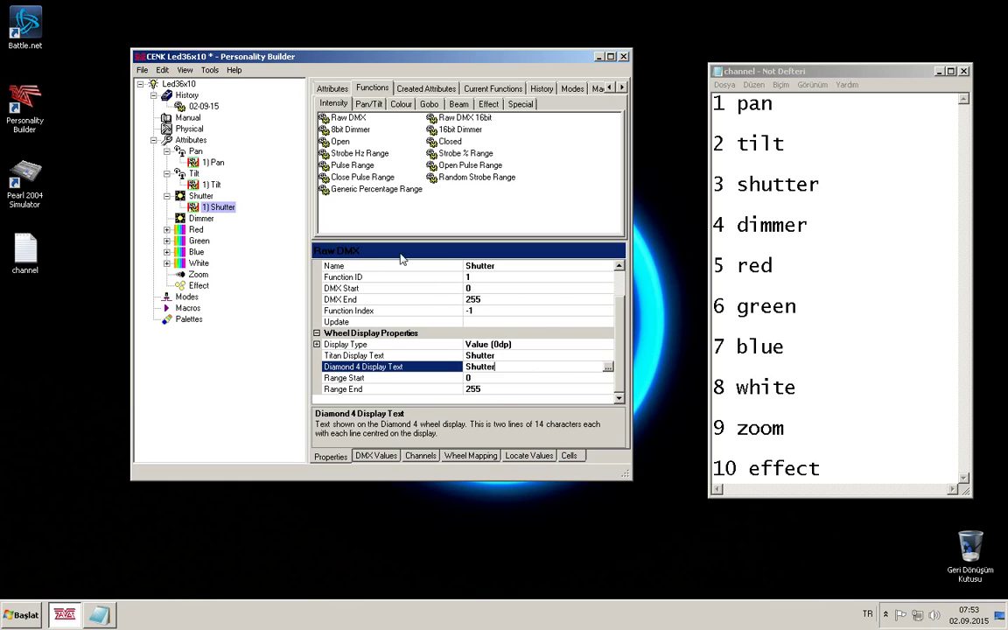
Assign the Raw DMX intensity function to the Dimmer attribute
{"action": "left_click", "coordinate": [207, 219]}
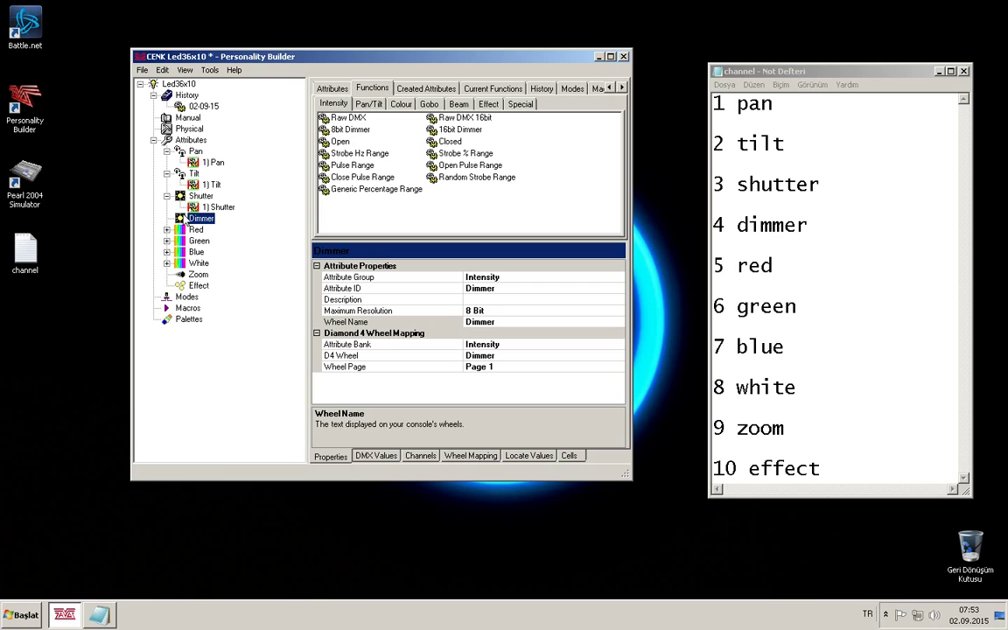
{"action": "left_click", "coordinate": [350, 118]}
{"action": "left_click_drag", "start_coordinate": [350, 119], "coordinate": [217, 217]}
Rename the Dimmer attribute's function as Dimmer and set its Titan and Diamond 4 display texts to Dimmer
{"action": "left_click", "coordinate": [523, 301]}
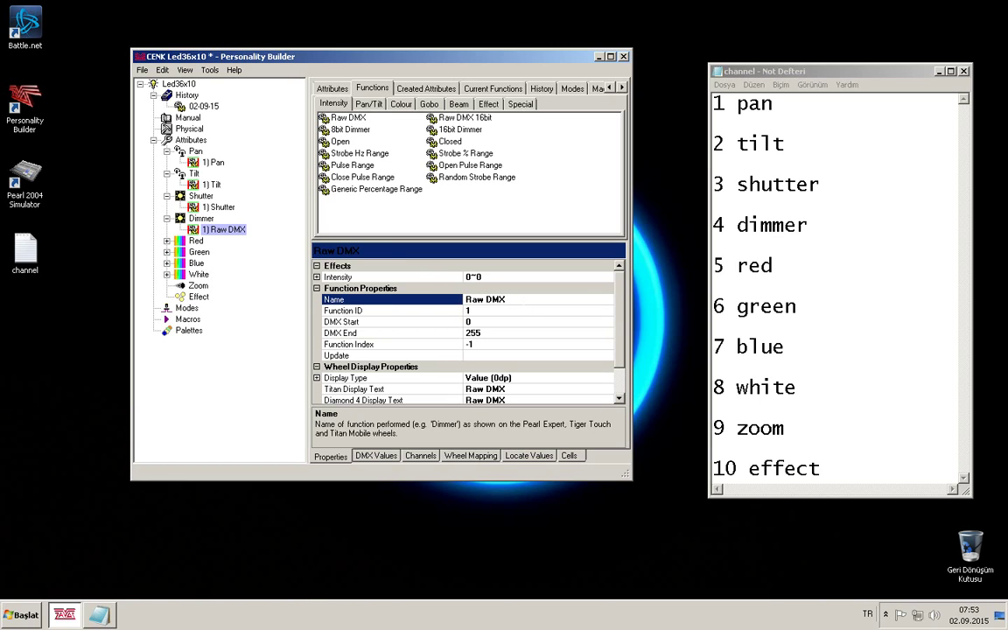
{"action": "key", "text": "BackSpace"}
{"action": "key", "text": "BackSpace"}
{"action": "key", "text": "BackSpace"}
{"action": "key", "text": "BackSpace"}
{"action": "key", "text": "BackSpace"}
{"action": "key", "text": "BackSpace"}
{"action": "type", "text": "Dimm"}
{"action": "left_click", "coordinate": [545, 389]}
{"action": "left_click", "coordinate": [538, 400]}
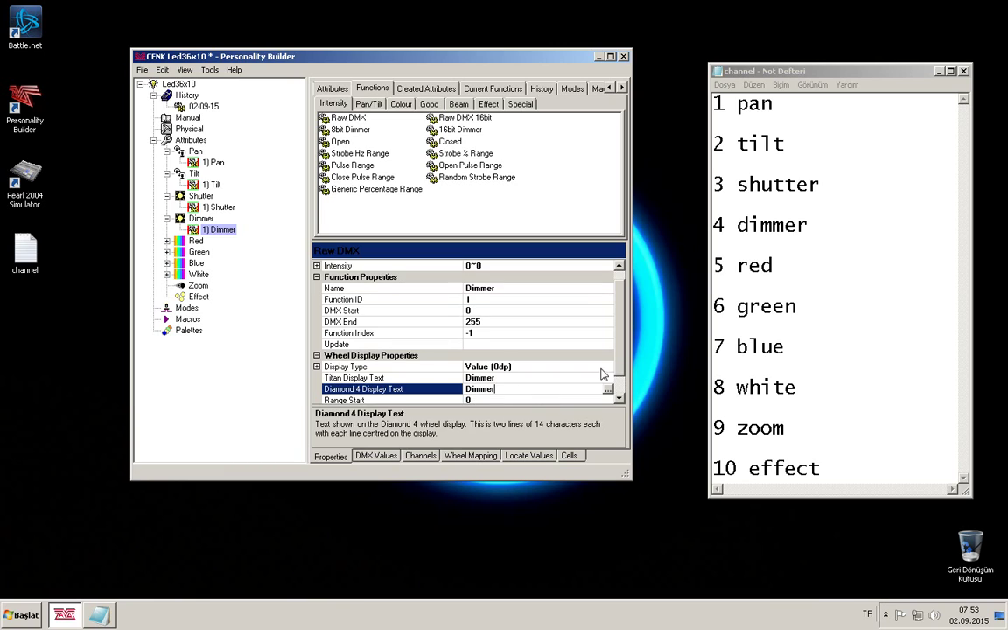
{"action": "scroll", "coordinate": [621, 382], "scroll_direction": "down", "scroll_amount": 1}
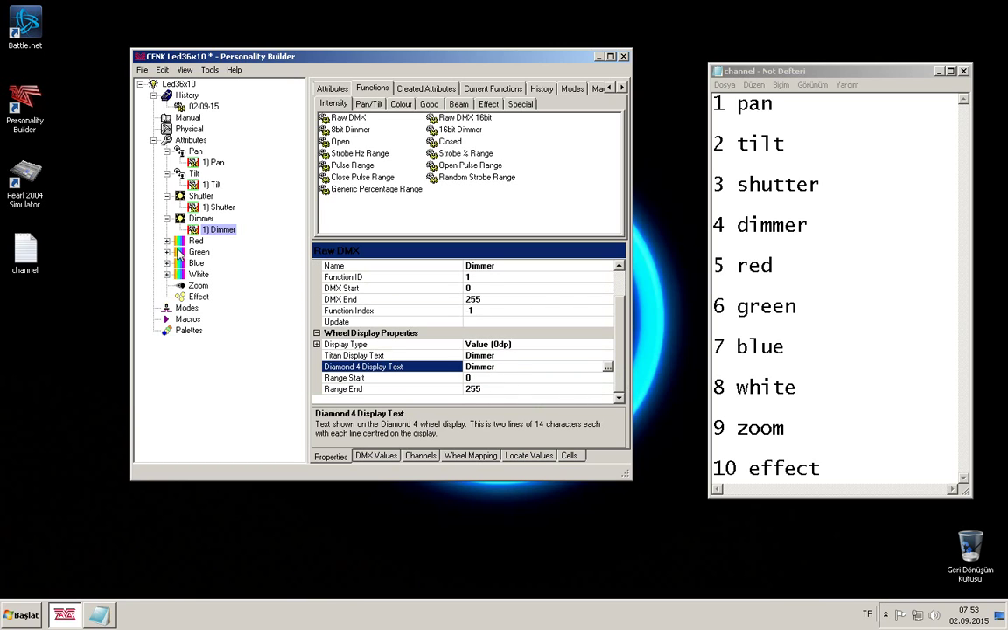
Expand the Red, Green, Blue and White attributes to check the functions assigned to them
{"action": "left_click", "coordinate": [167, 240]}
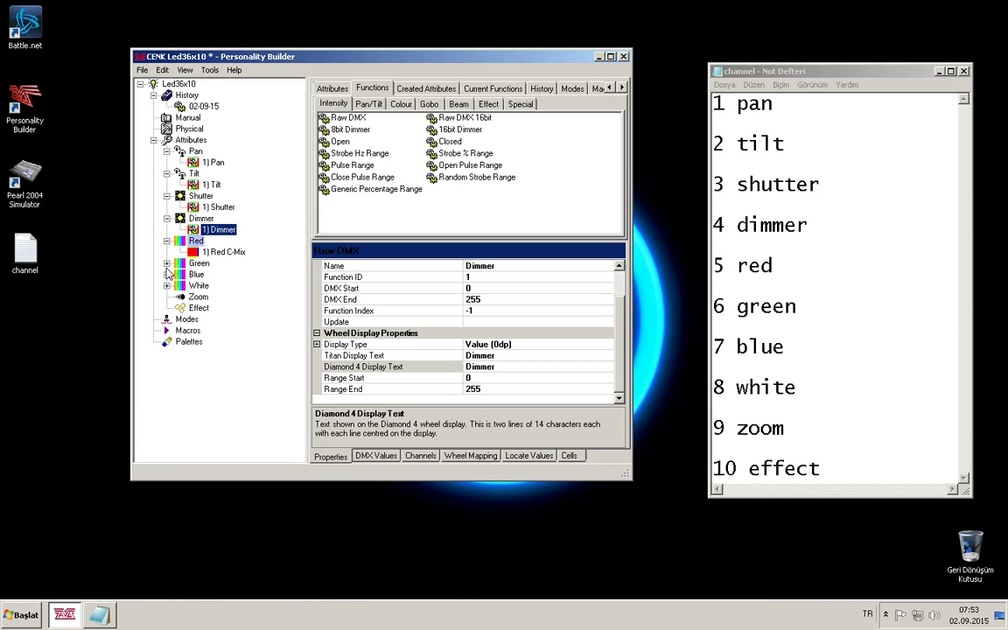
{"action": "left_click", "coordinate": [166, 274]}
{"action": "left_click", "coordinate": [166, 263]}
{"action": "left_click", "coordinate": [166, 309]}
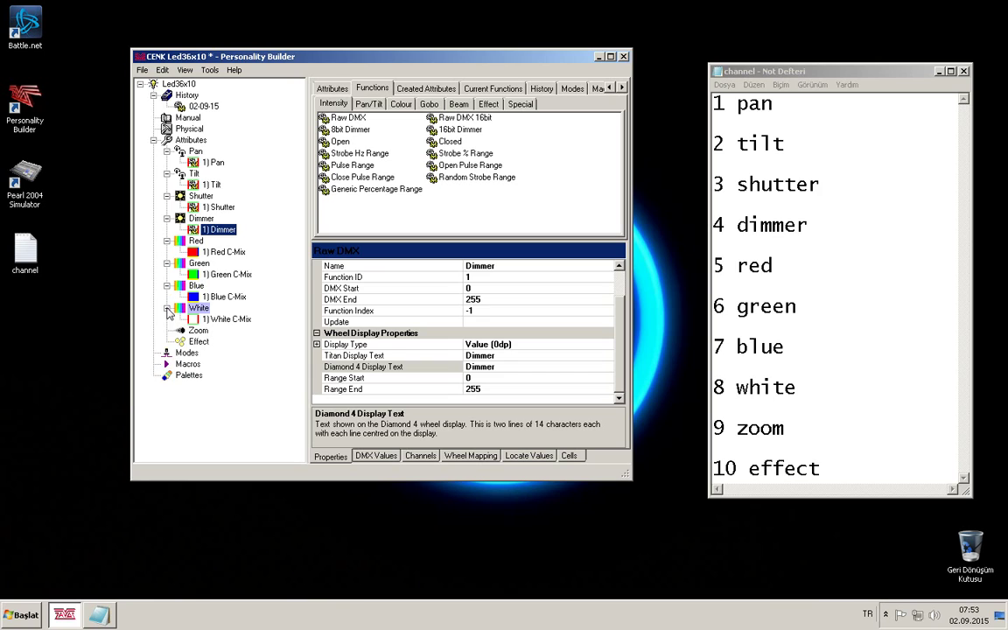
Assign the Zoom function to the Zoom attribute and the Raw DMX function to the Effect attribute
{"action": "left_click", "coordinate": [198, 330]}
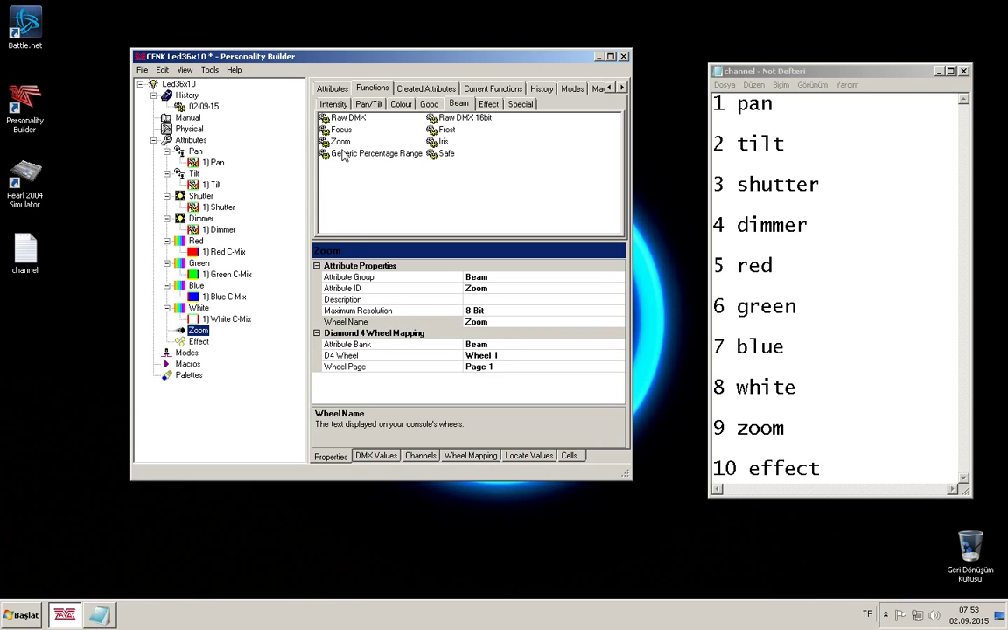
{"action": "left_click_drag", "start_coordinate": [340, 141], "coordinate": [198, 330]}
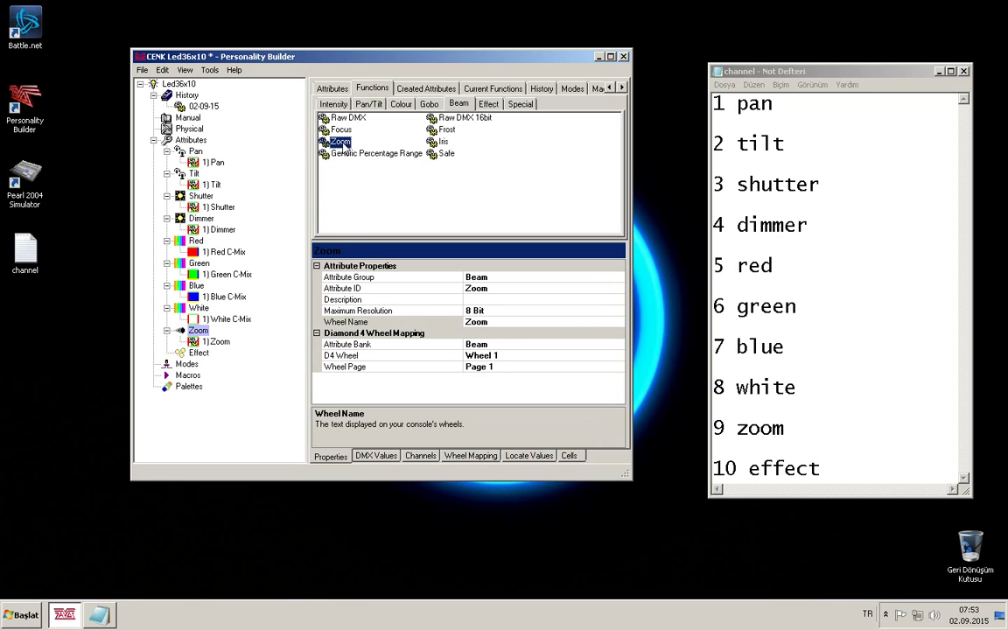
{"action": "left_click", "coordinate": [198, 353]}
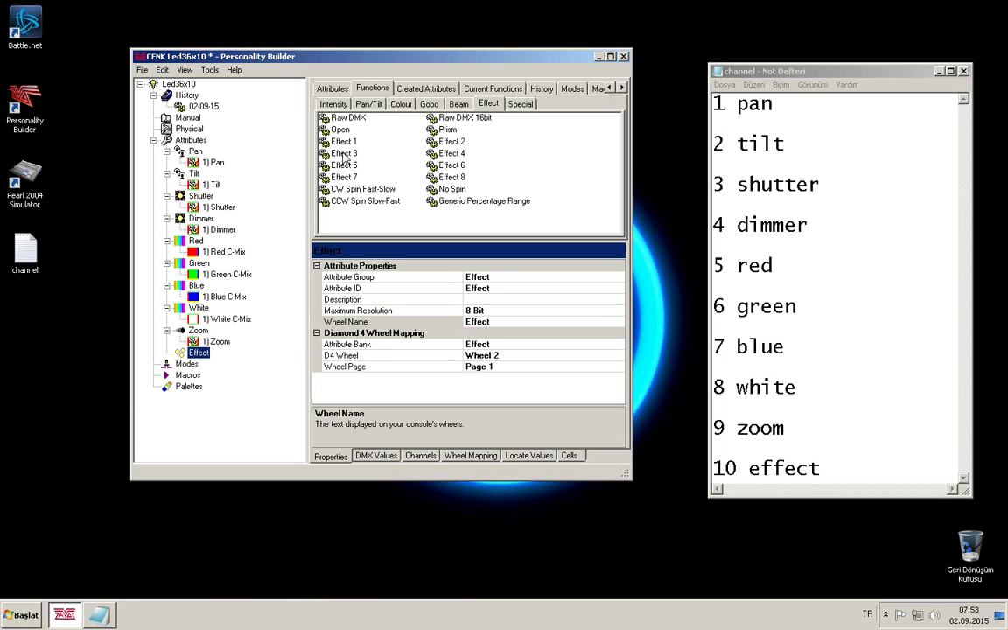
{"action": "left_click_drag", "start_coordinate": [333, 117], "coordinate": [199, 353]}
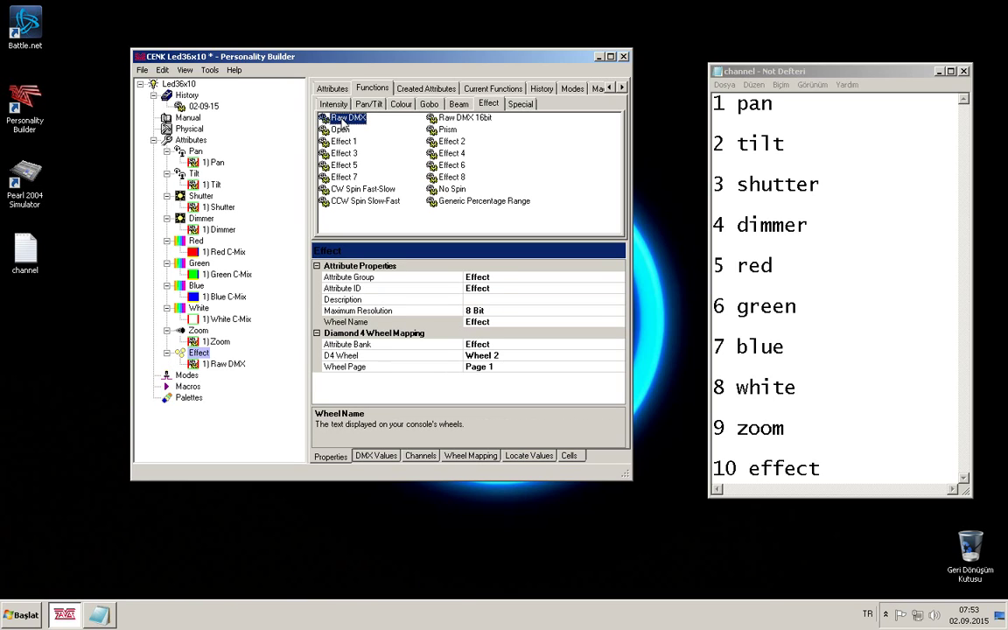
Rename the Effect attribute's Raw DMX function as Effect
{"action": "left_click", "coordinate": [224, 364]}
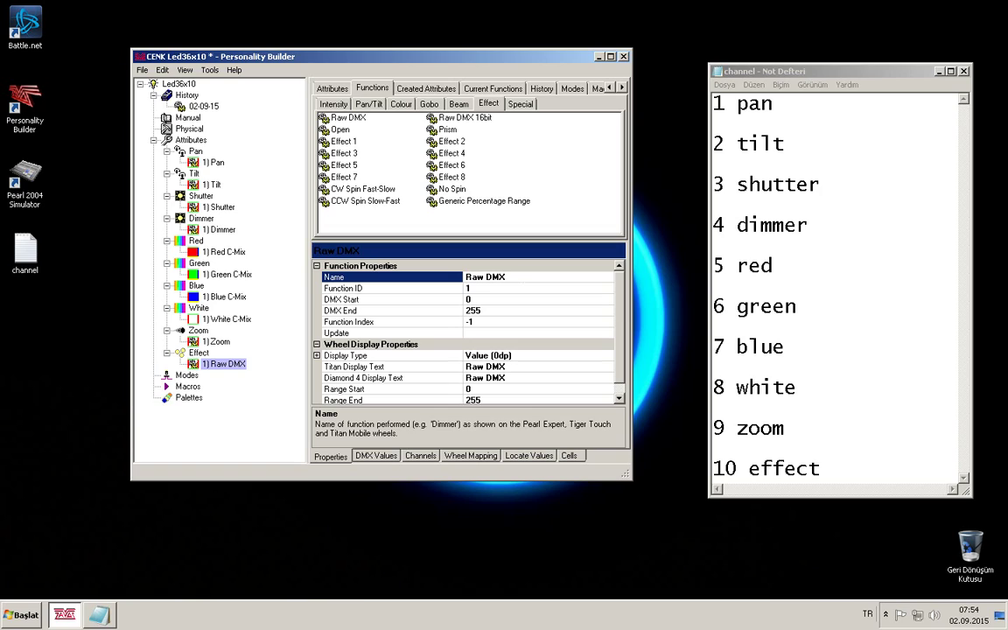
{"action": "key", "text": "BackSpace"}
{"action": "key", "text": "BackSpace"}
{"action": "key", "text": "BackSpace"}
{"action": "key", "text": "BackSpace"}
{"action": "key", "text": "BackSpace"}
{"action": "key", "text": "BackSpace"}
{"action": "key", "text": "Return"}
Add a Standard mode to the fixture
{"action": "left_click", "coordinate": [187, 387]}
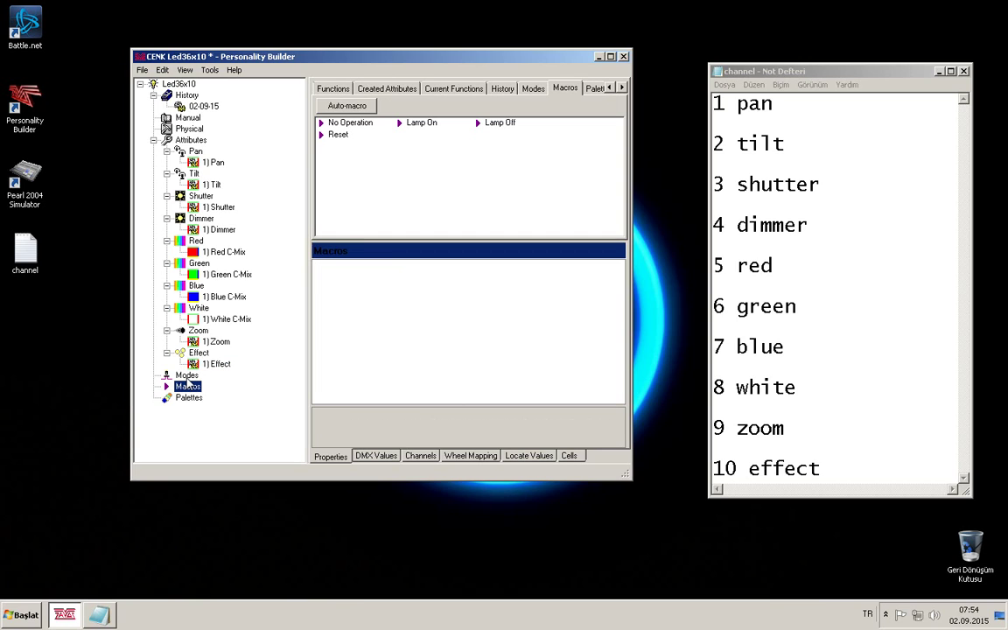
{"action": "left_click", "coordinate": [186, 376]}
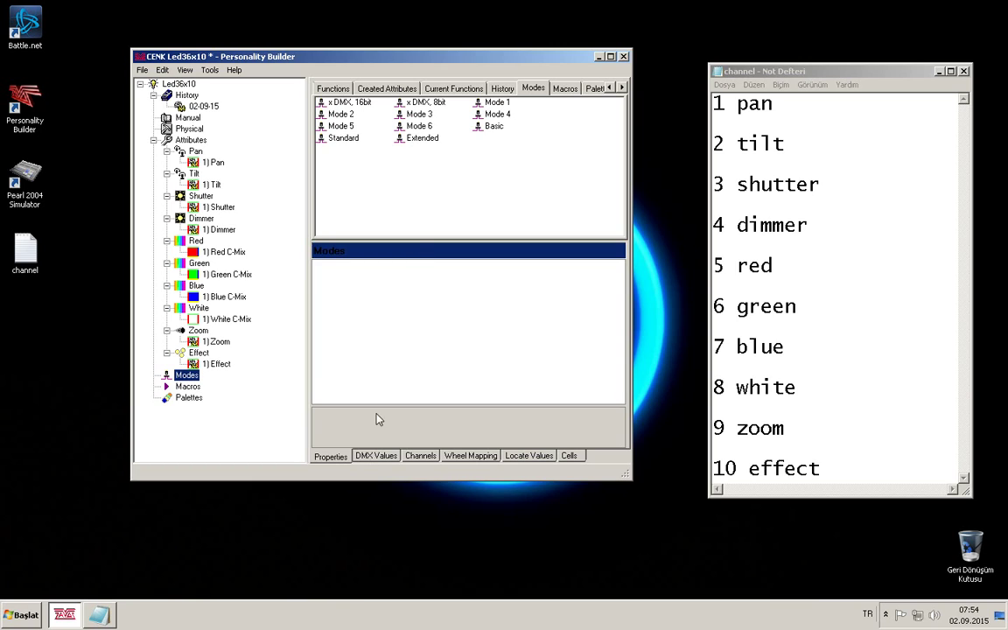
{"action": "double_click", "coordinate": [354, 140]}
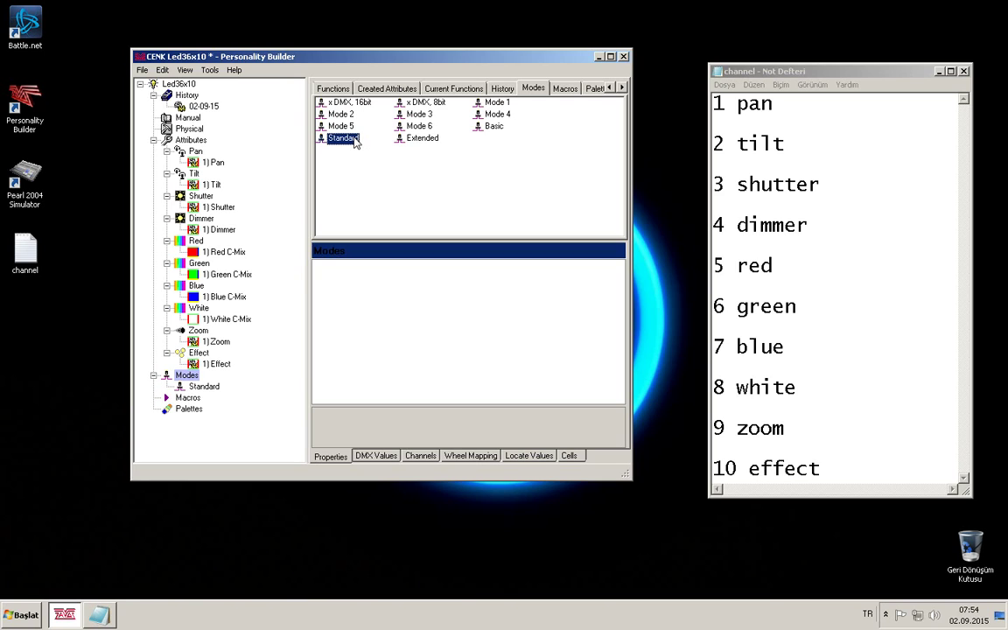
Set the Standard mode's Classic Pearl Reference, Diamond 2/3 Reference and Diamond 4/Titan Mode Name to Led36x10
{"action": "left_click", "coordinate": [208, 388]}
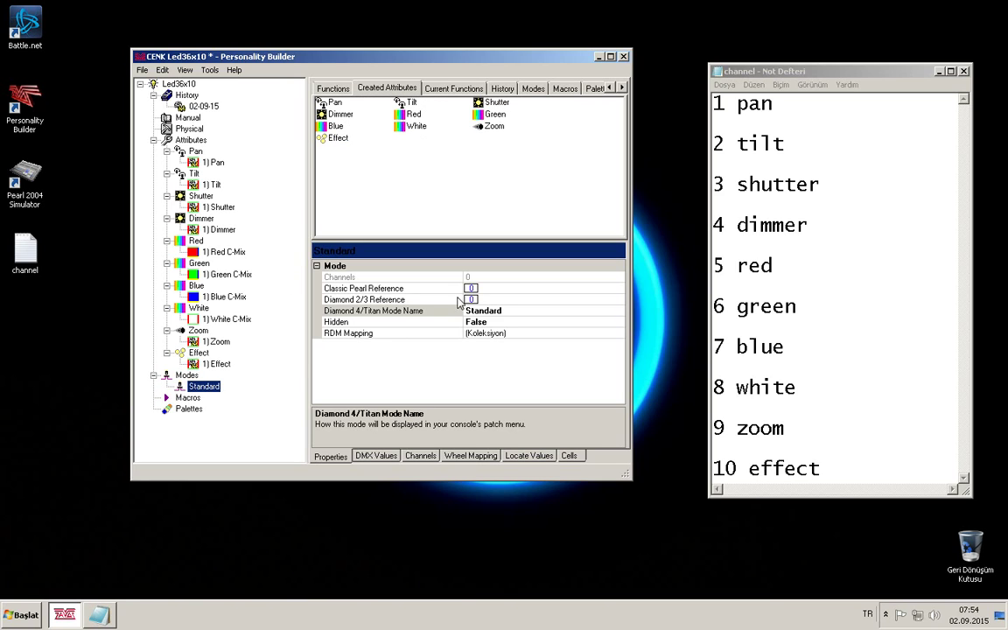
{"action": "left_click", "coordinate": [484, 288]}
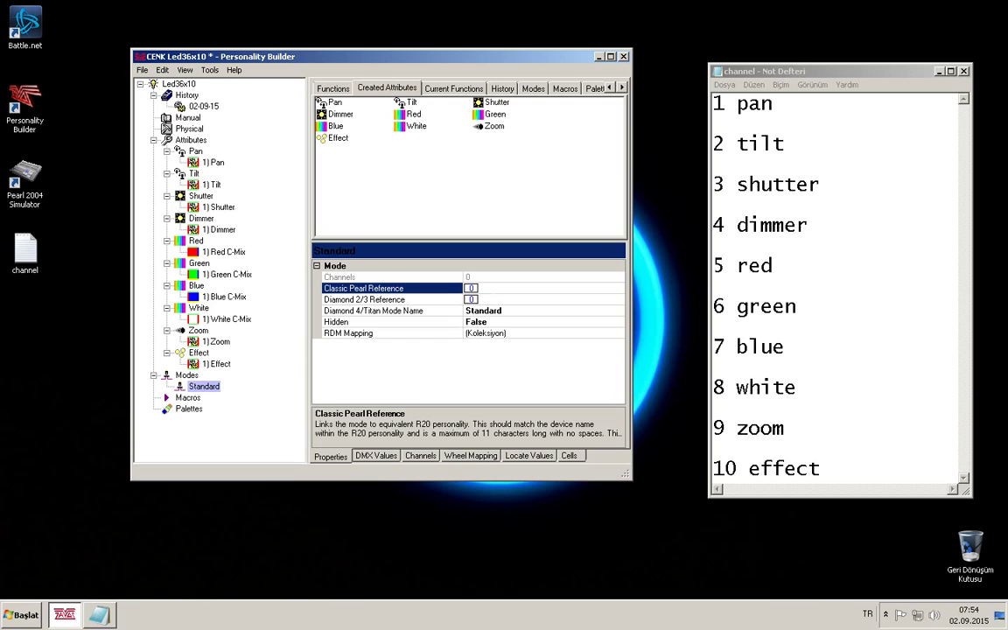
{"action": "type", "text": "Led36x10"}
{"action": "key", "text": "Down"}
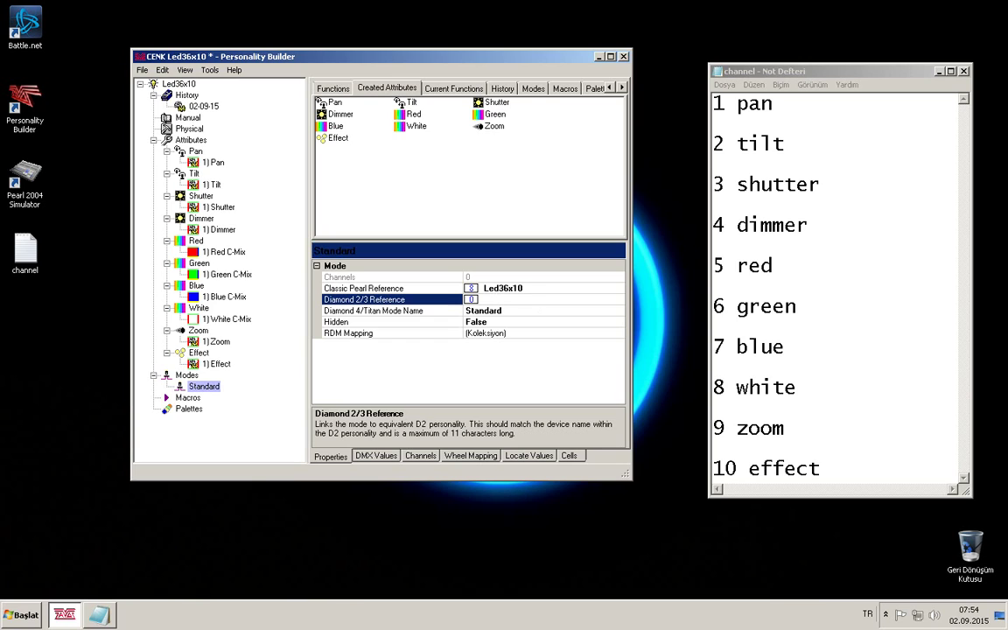
{"action": "type", "text": "Led36x10"}
{"action": "key", "text": "Down"}
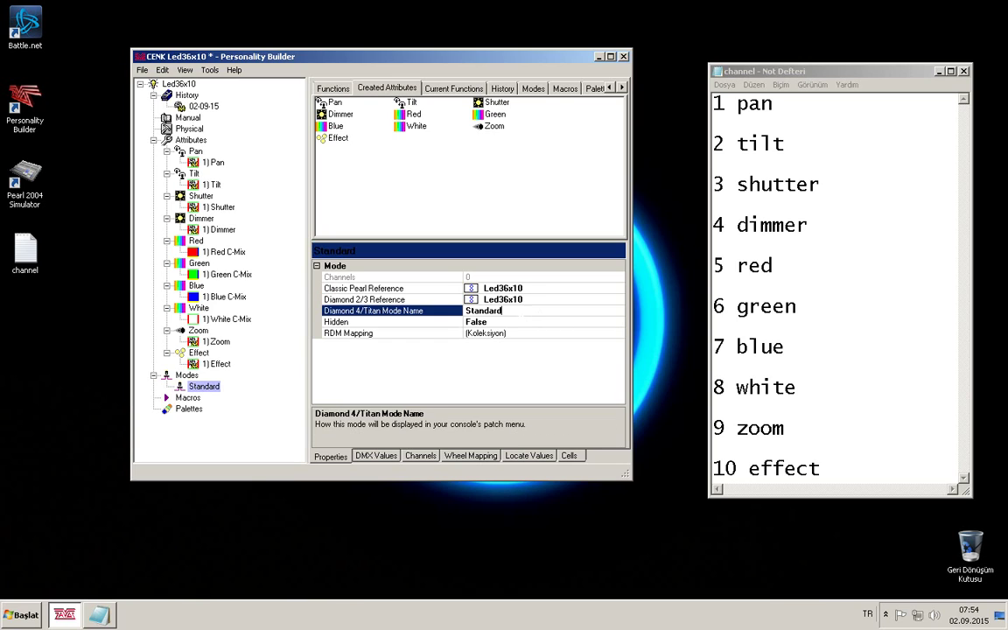
{"action": "type", "text": "Led36x10"}
{"action": "key", "text": "Return"}
{"action": "left_click", "coordinate": [190, 390]}
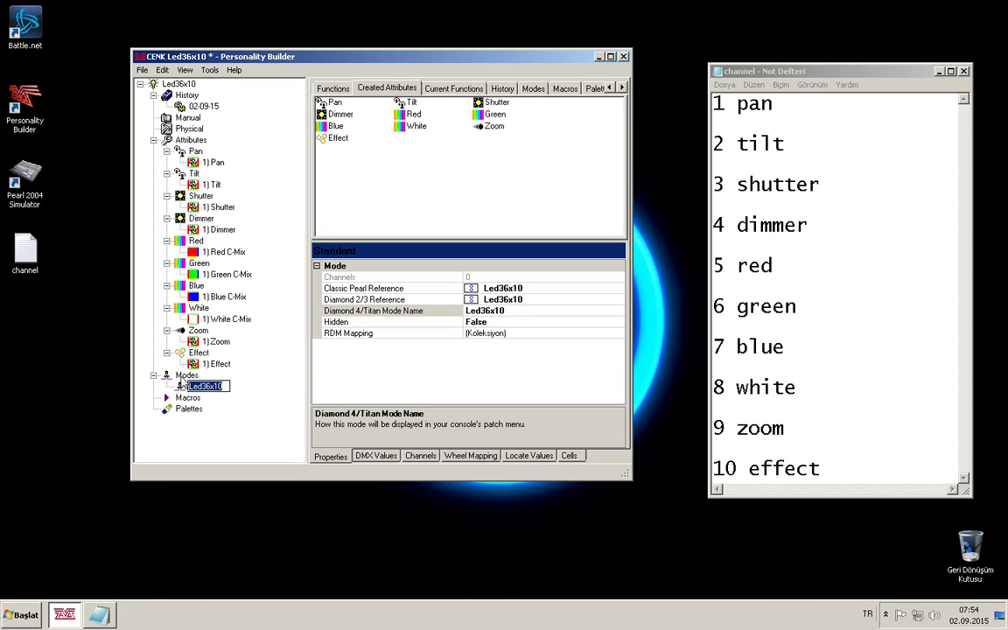
{"action": "key", "text": "Return"}
Add the created Pan, Tilt, Shutter and Dimmer attributes to the Led36x10 mode, in that order
{"action": "double_click", "coordinate": [334, 103]}
{"action": "double_click", "coordinate": [401, 103]}
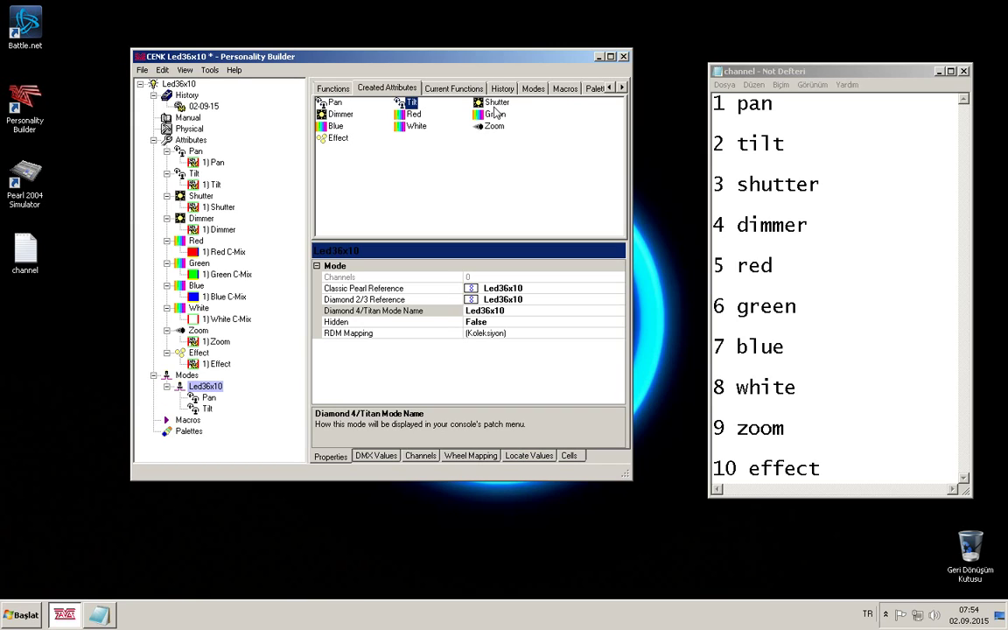
{"action": "double_click", "coordinate": [497, 104]}
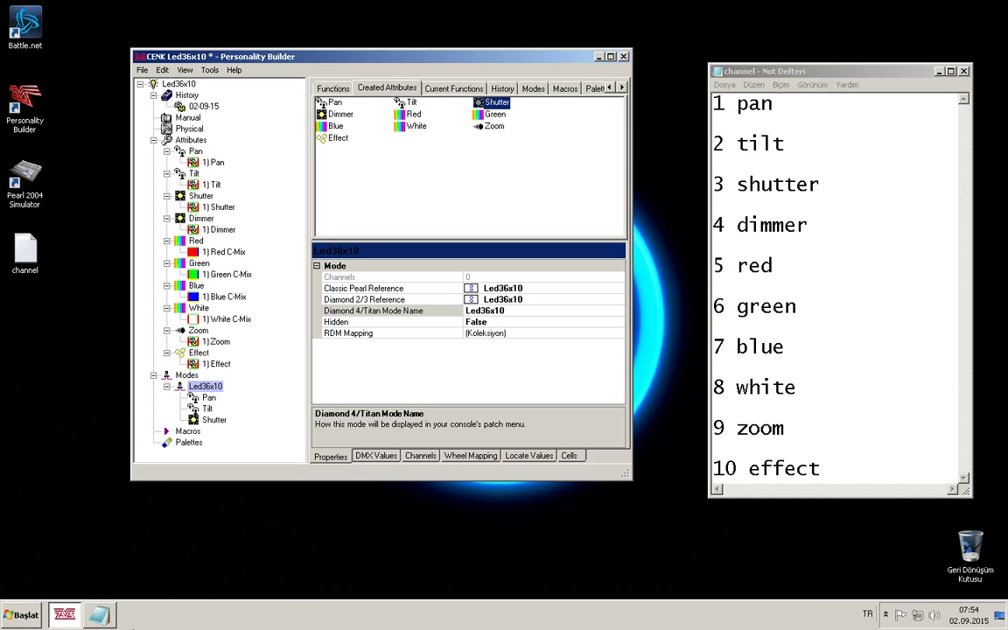
{"action": "double_click", "coordinate": [337, 115]}
Add the created Red, Green, Blue, White, Zoom and Effect attributes to the Led36x10 mode after Dimmer
{"action": "double_click", "coordinate": [414, 115]}
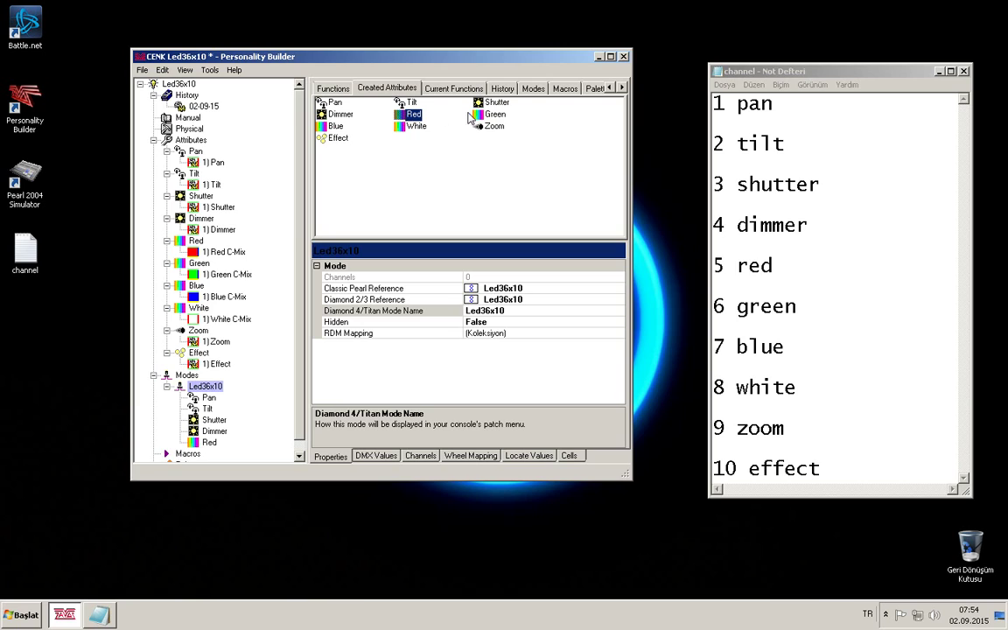
{"action": "double_click", "coordinate": [494, 114]}
{"action": "double_click", "coordinate": [334, 126]}
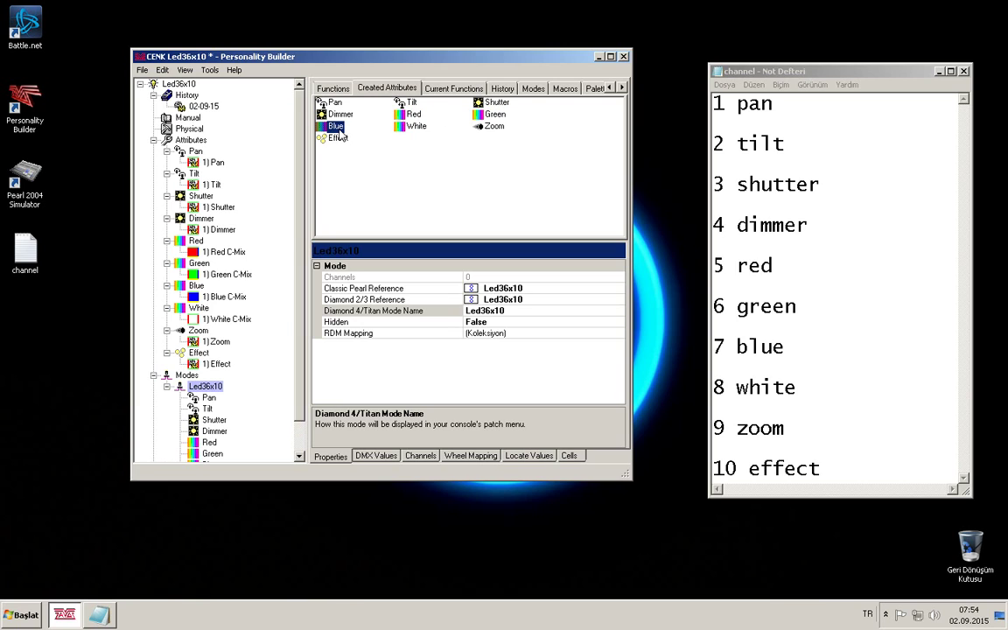
{"action": "double_click", "coordinate": [414, 127]}
{"action": "double_click", "coordinate": [492, 127]}
{"action": "double_click", "coordinate": [340, 139]}
{"action": "scroll", "coordinate": [289, 297], "scroll_direction": "down", "scroll_amount": 2}
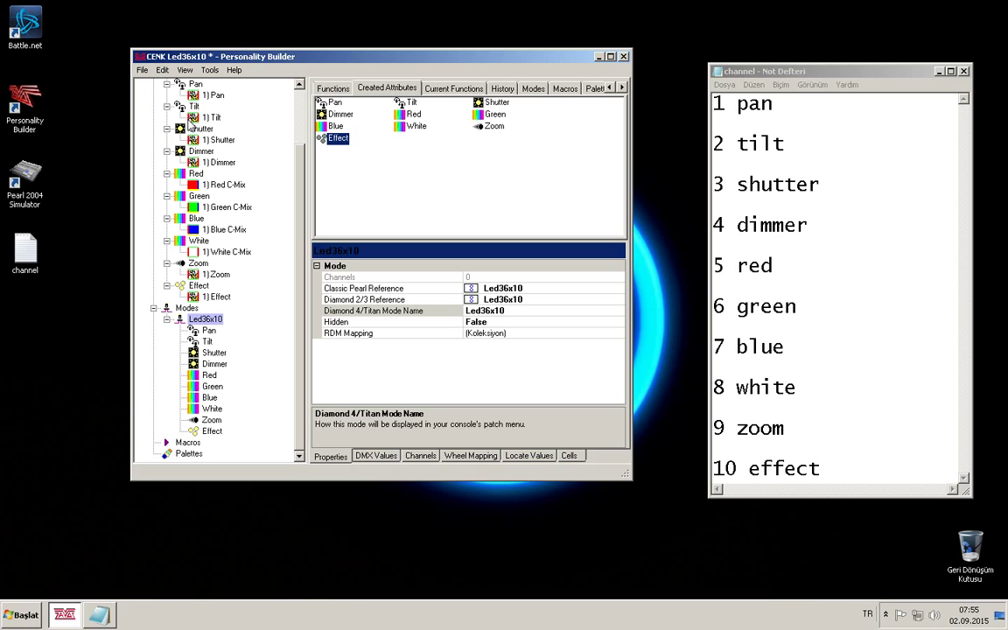
{"action": "scroll", "coordinate": [300, 216], "scroll_direction": "up", "scroll_amount": 1}
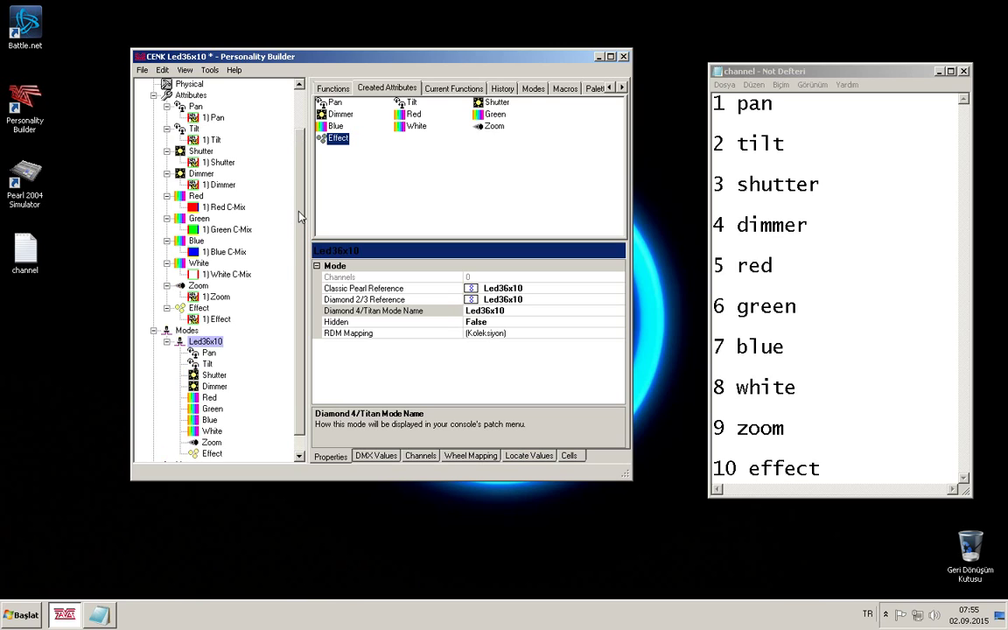
{"action": "scroll", "coordinate": [300, 210], "scroll_direction": "up", "scroll_amount": 1}
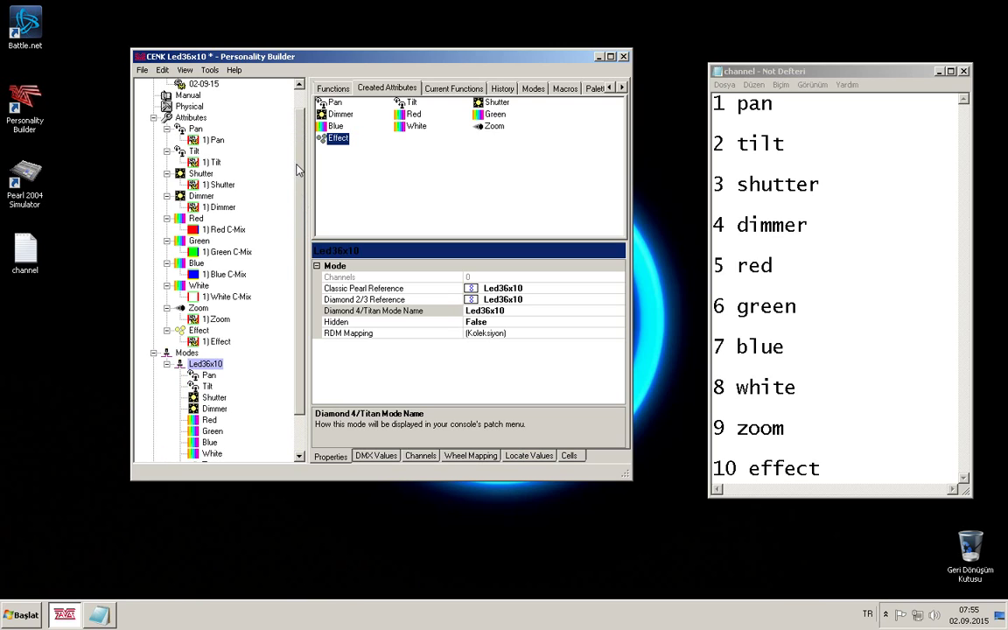
{"action": "scroll", "coordinate": [268, 151], "scroll_direction": "down", "scroll_amount": 2}
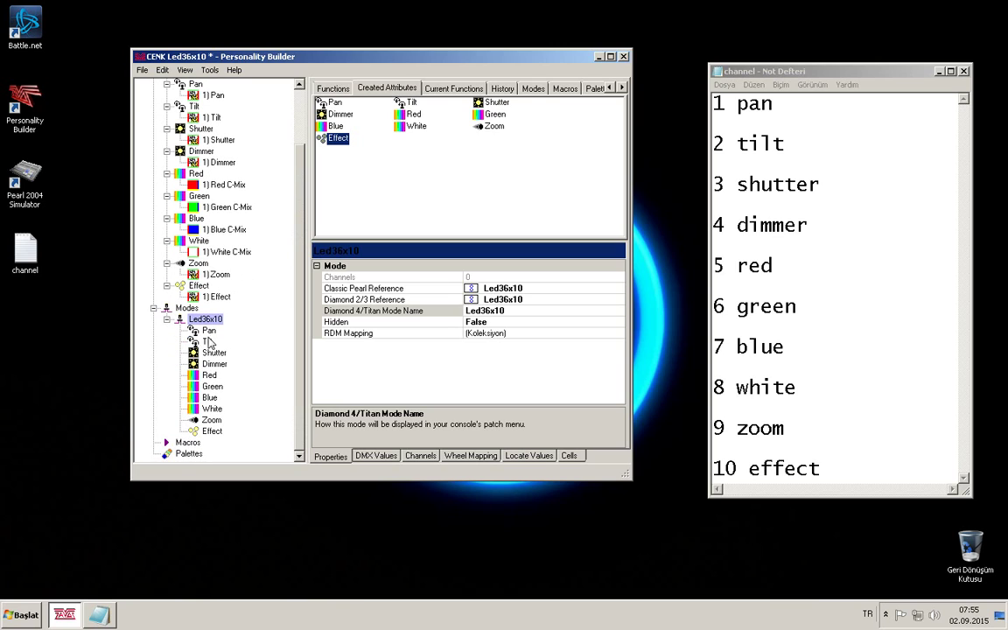
Generate the fixture's palettes automatically and look over the available macros
{"action": "left_click", "coordinate": [190, 455]}
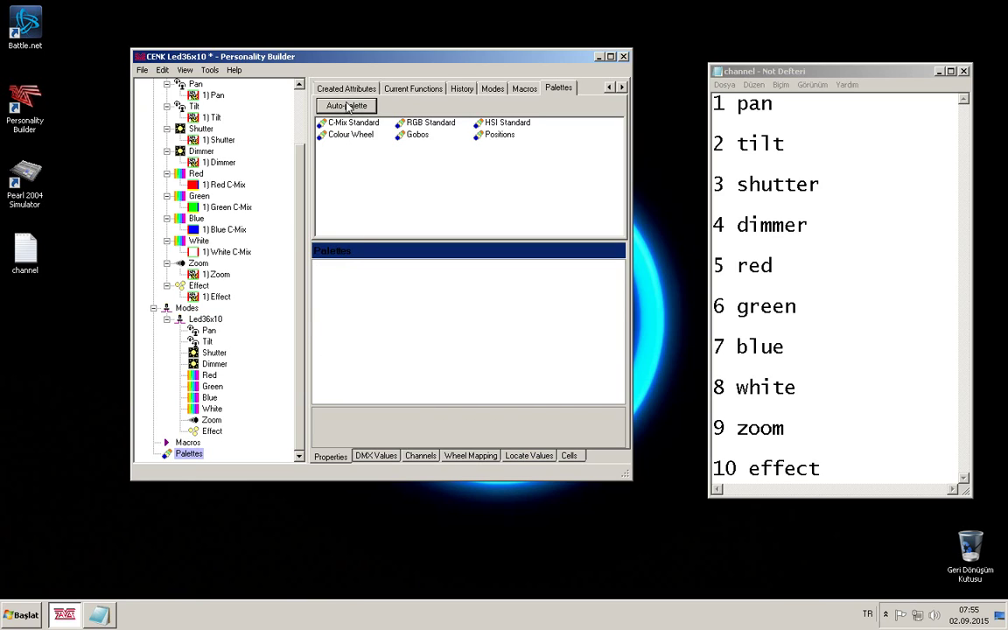
{"action": "left_click", "coordinate": [347, 106]}
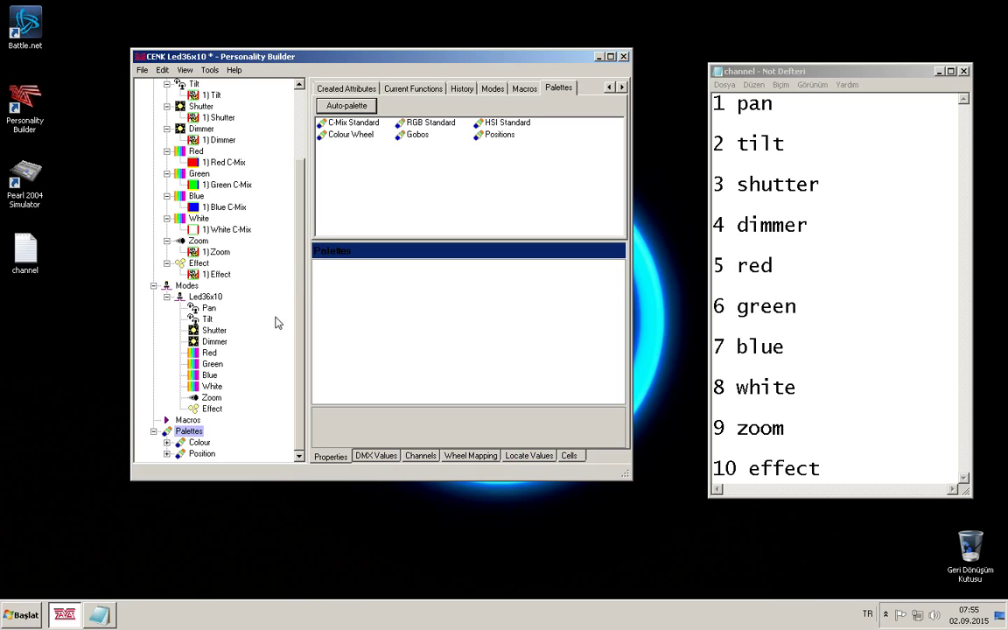
{"action": "left_click", "coordinate": [201, 420]}
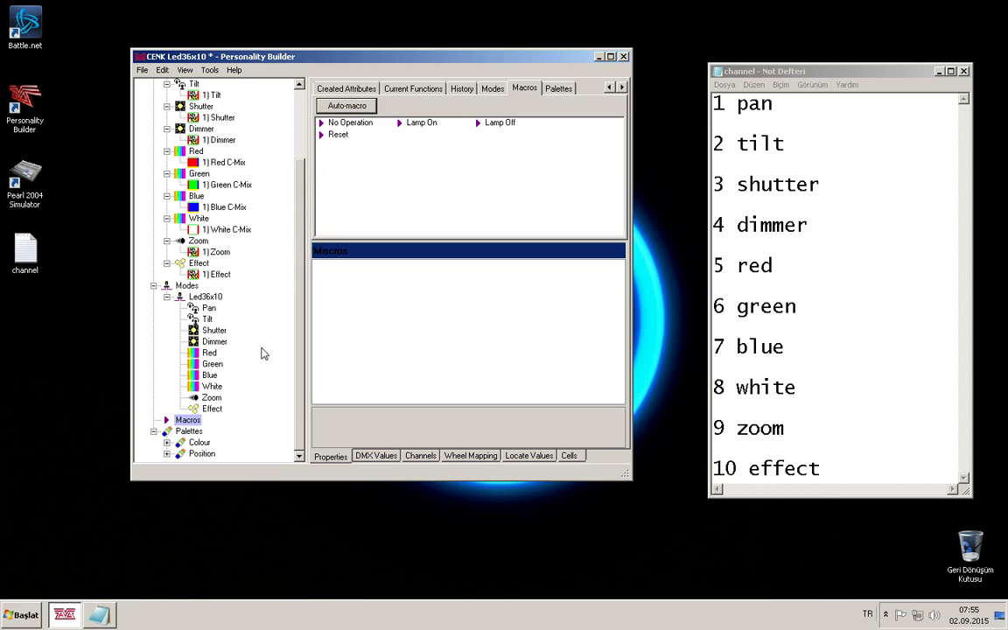
{"action": "left_click", "coordinate": [187, 420]}
{"action": "left_click", "coordinate": [772, 265]}
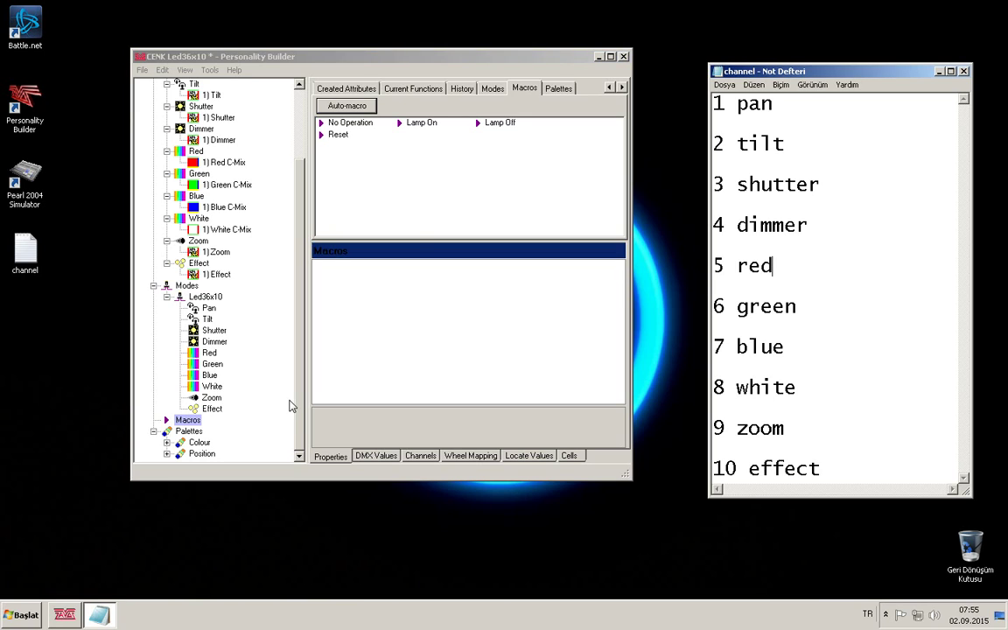
Review the Led36x10 mode's channel assignment and the Diamond 4 & Titan wheel mapping on pages 1 and 2
{"action": "left_click", "coordinate": [204, 298]}
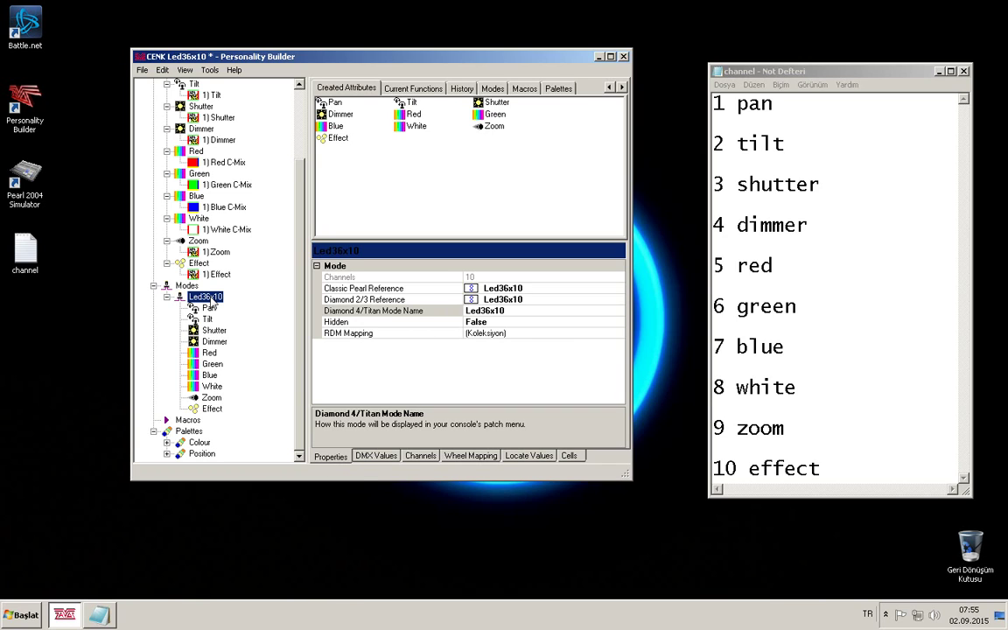
{"action": "left_click", "coordinate": [421, 456]}
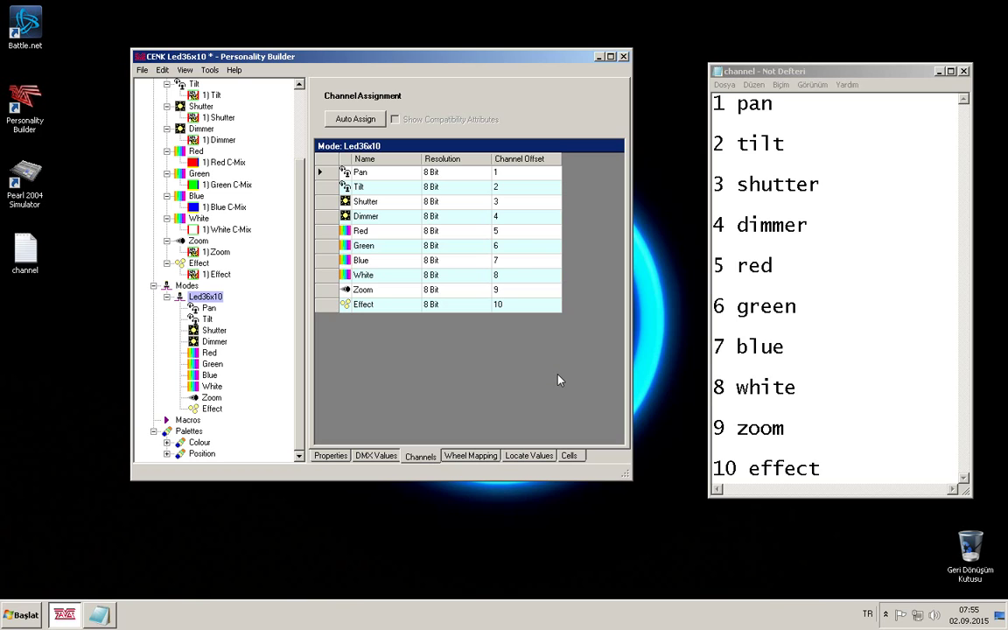
{"action": "left_click", "coordinate": [478, 456]}
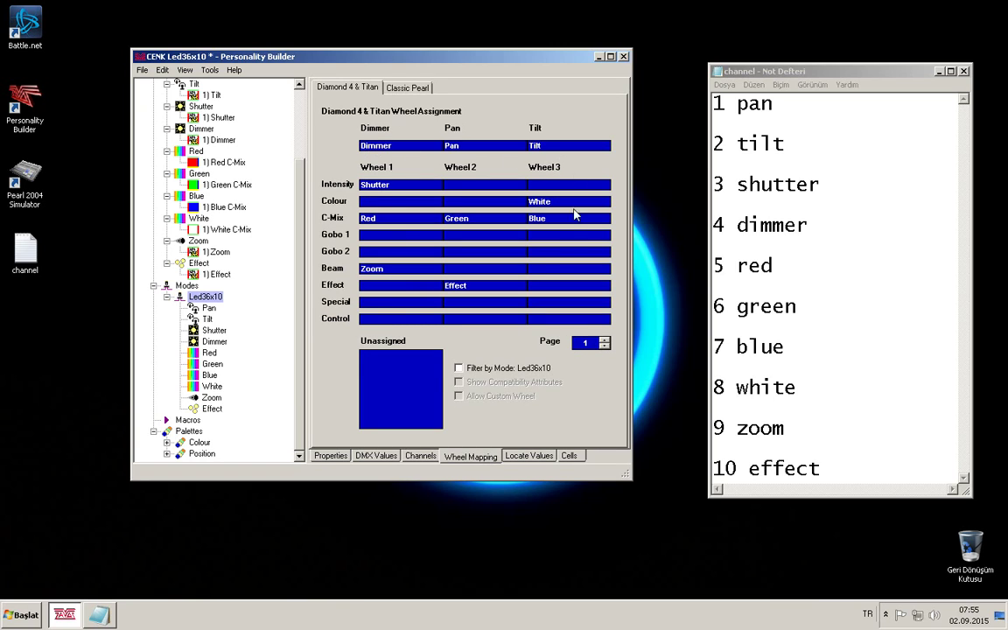
{"action": "left_click_drag", "start_coordinate": [455, 285], "coordinate": [369, 366]}
{"action": "left_click_drag", "start_coordinate": [372, 356], "coordinate": [454, 292]}
{"action": "left_click", "coordinate": [602, 340]}
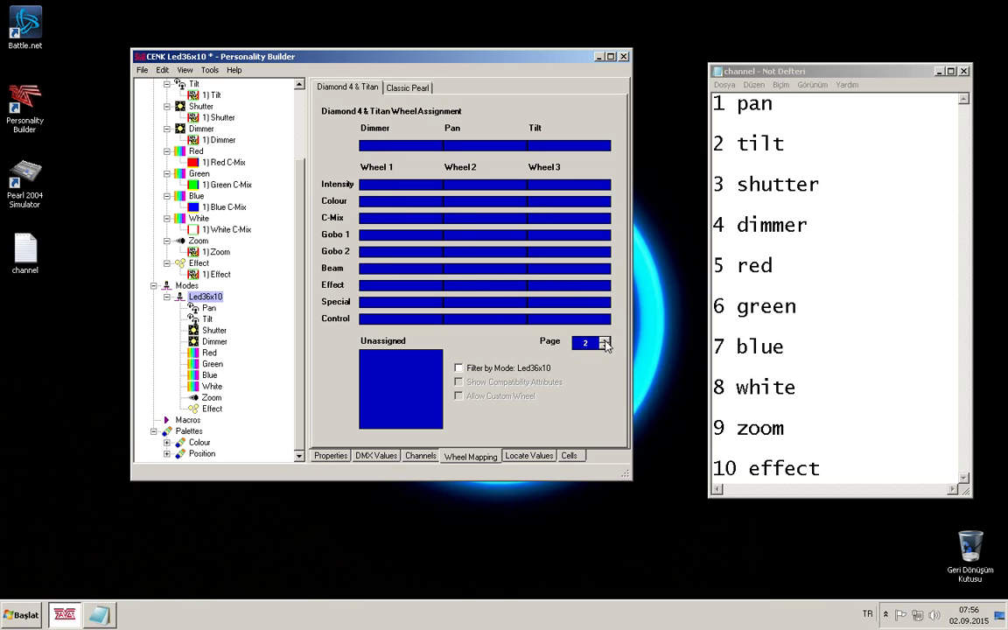
{"action": "left_click", "coordinate": [604, 346]}
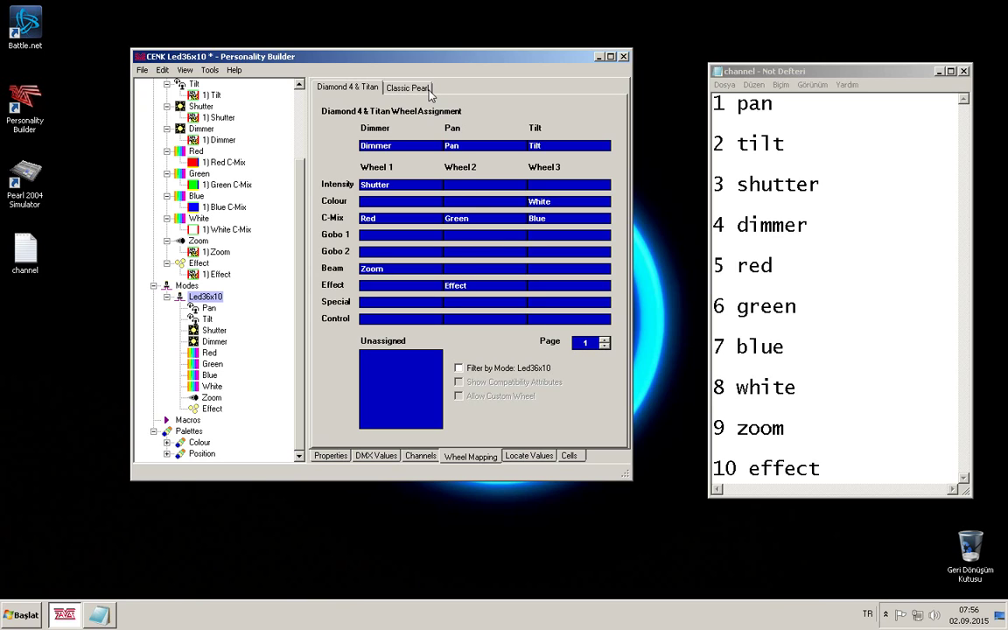
Assign the unassigned White attribute to Wheel 1 of the Colour row in the Classic Pearl wheel mapping
{"action": "left_click", "coordinate": [407, 88]}
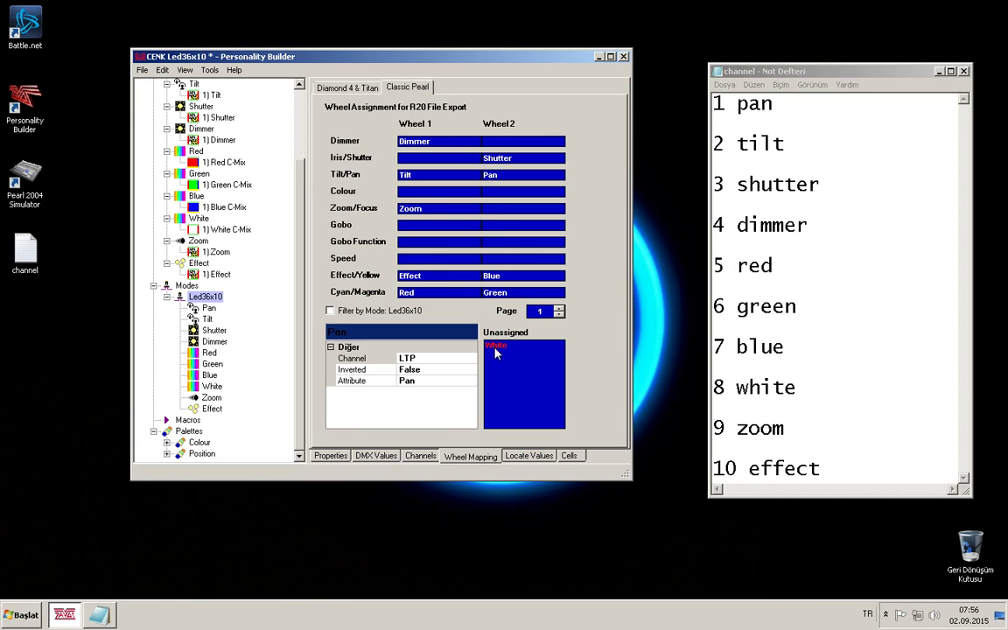
{"action": "left_click_drag", "start_coordinate": [500, 348], "coordinate": [413, 194]}
Set the Locate DMX values of Dimmer and White to 255
{"action": "left_click", "coordinate": [531, 460]}
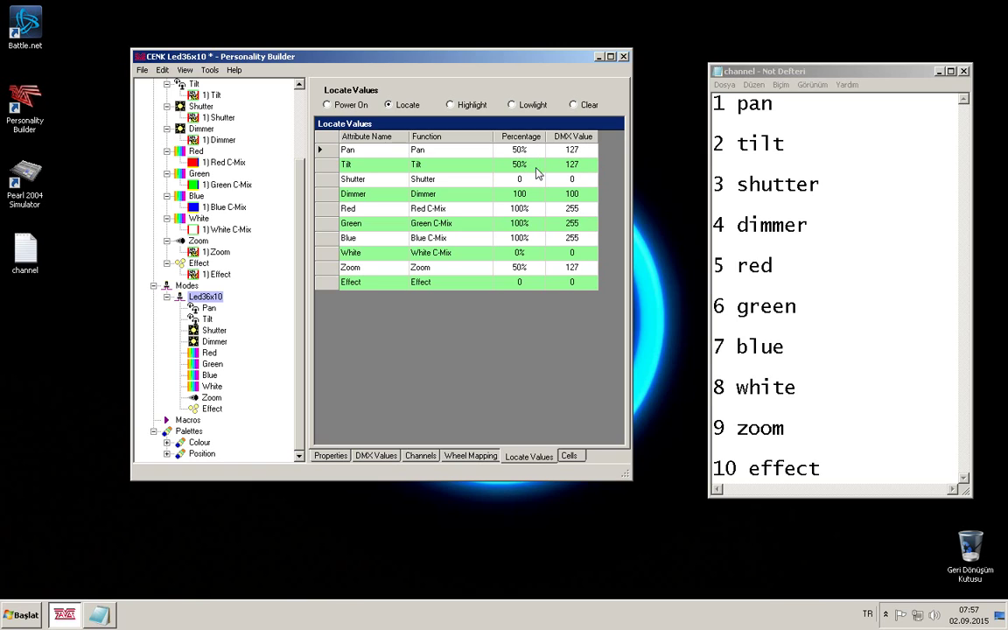
{"action": "left_click", "coordinate": [581, 181]}
{"action": "key", "text": "Down"}
{"action": "type", "text": "255"}
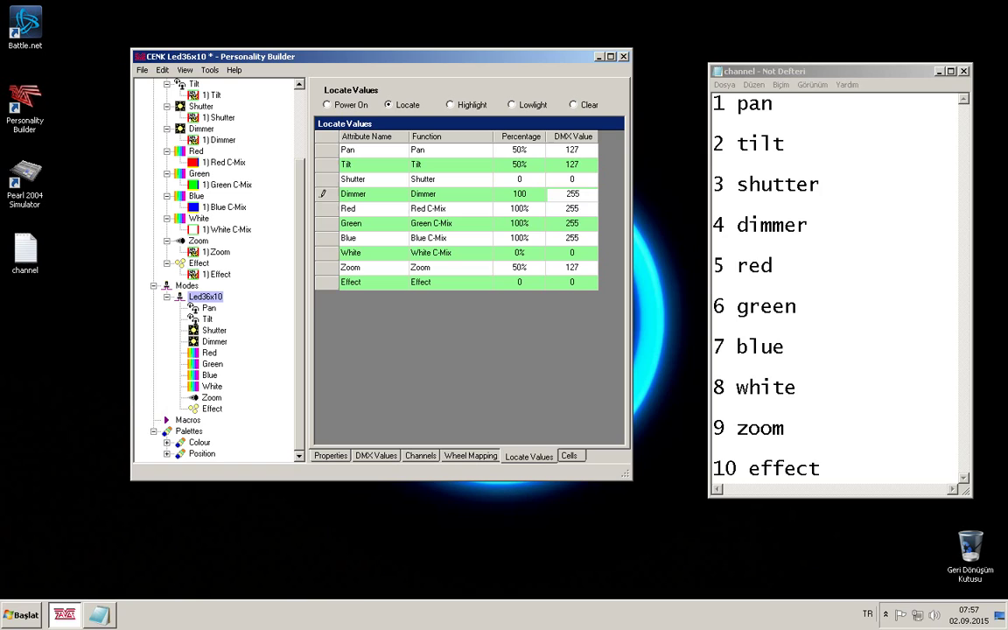
{"action": "key", "text": "Down"}
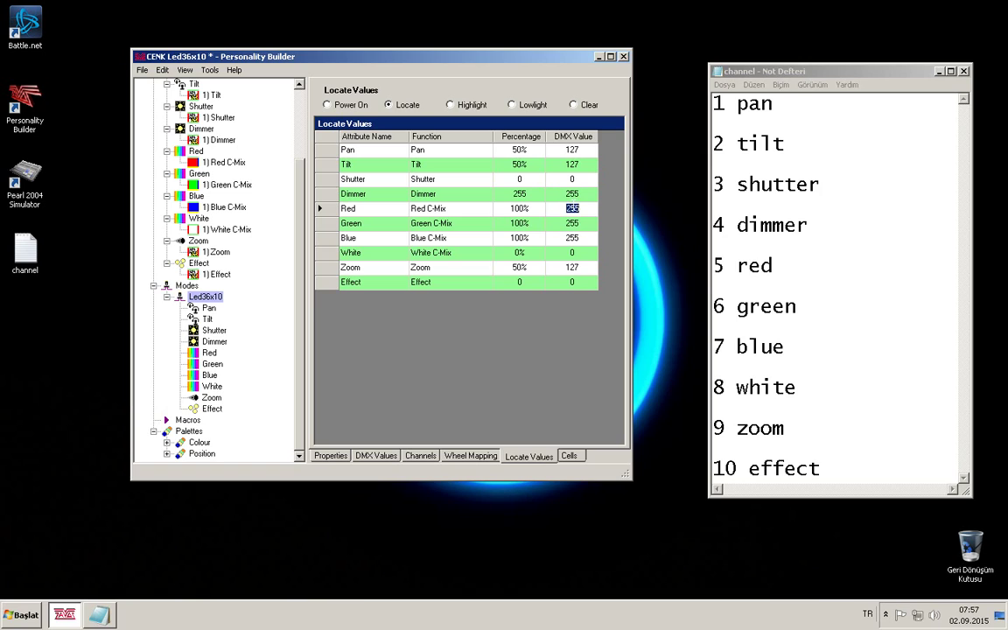
{"action": "left_click", "coordinate": [572, 252]}
{"action": "type", "text": "255"}
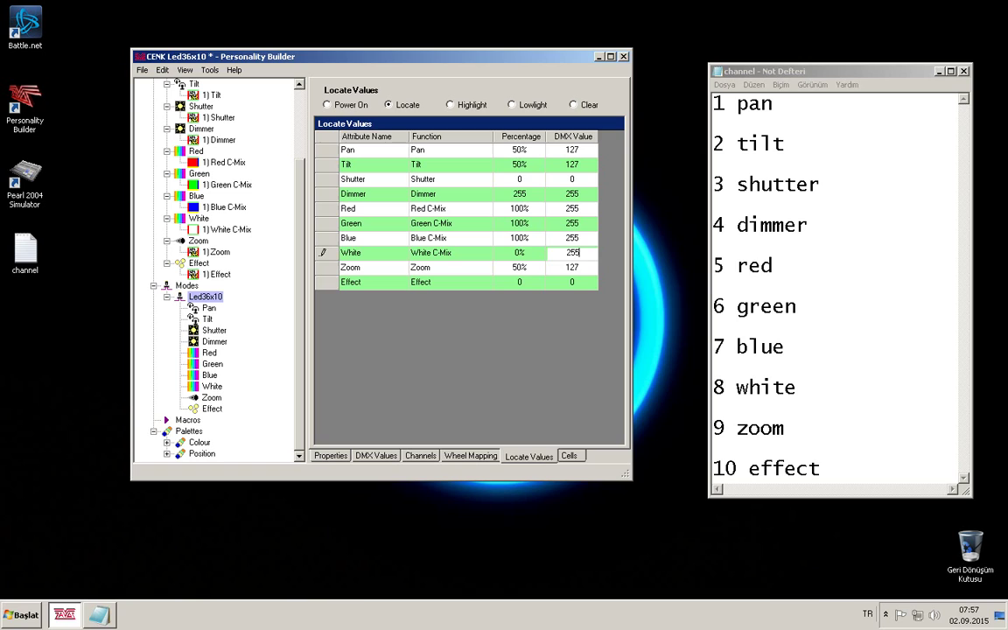
{"action": "key", "text": "Down"}
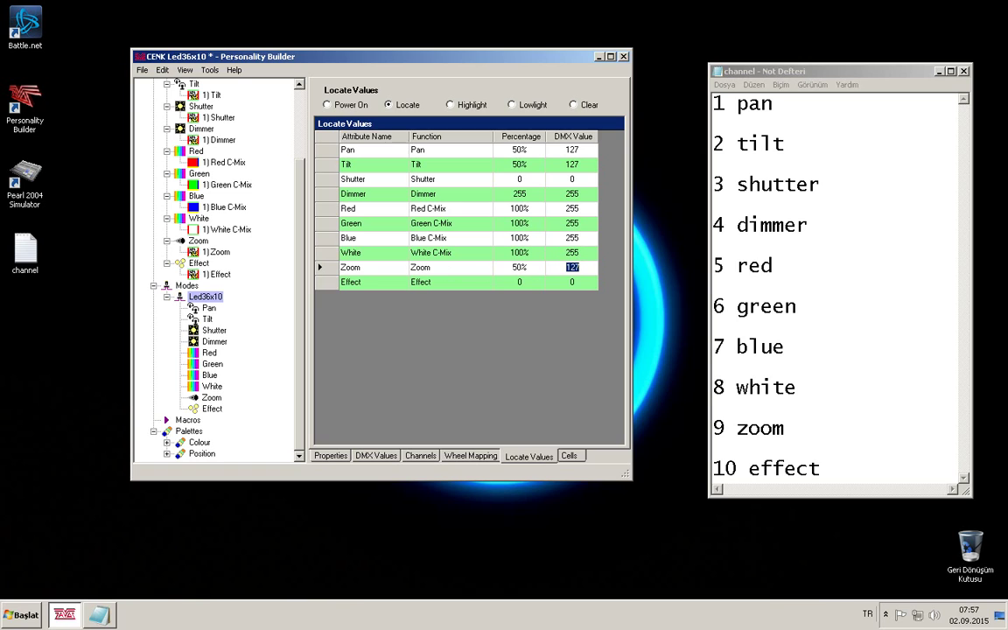
{"action": "left_click", "coordinate": [573, 283]}
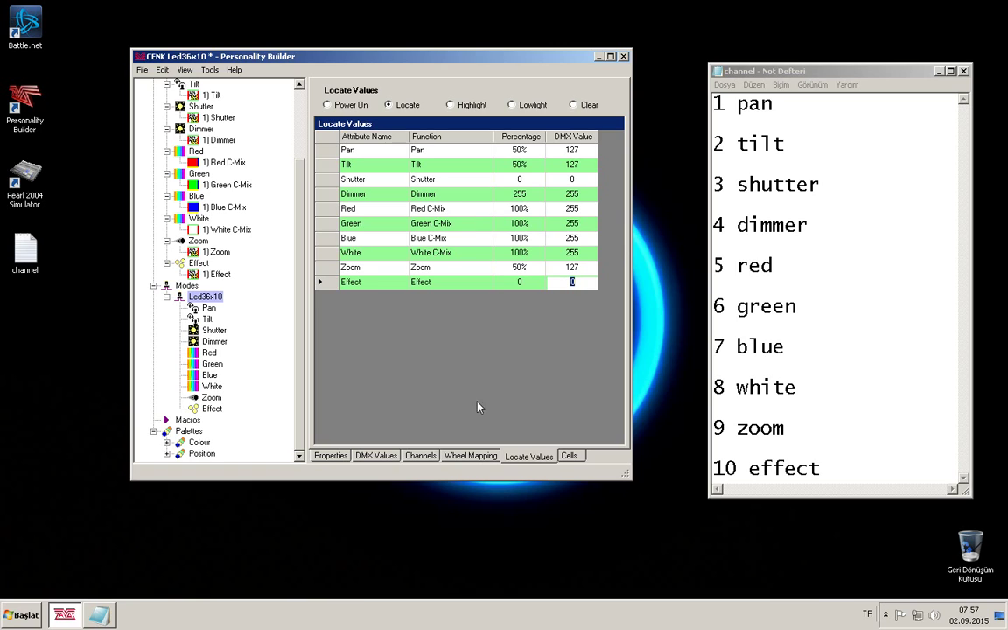
Examine the DMX value ranges and display settings of the fixture's attribute functions, including Pan and Tilt
{"action": "left_click", "coordinate": [383, 456]}
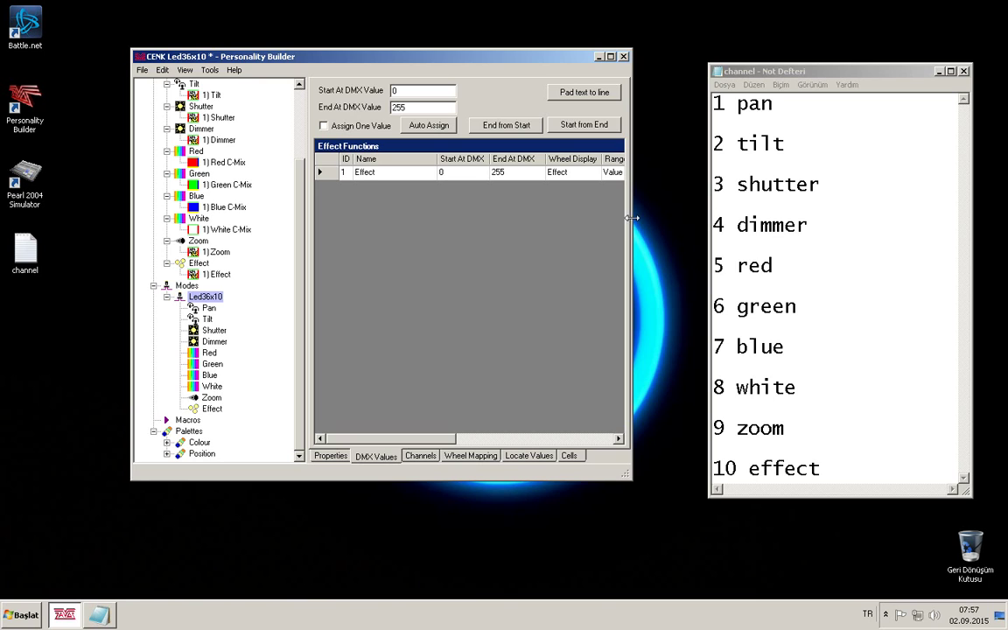
{"action": "left_click_drag", "start_coordinate": [629, 222], "coordinate": [801, 223]}
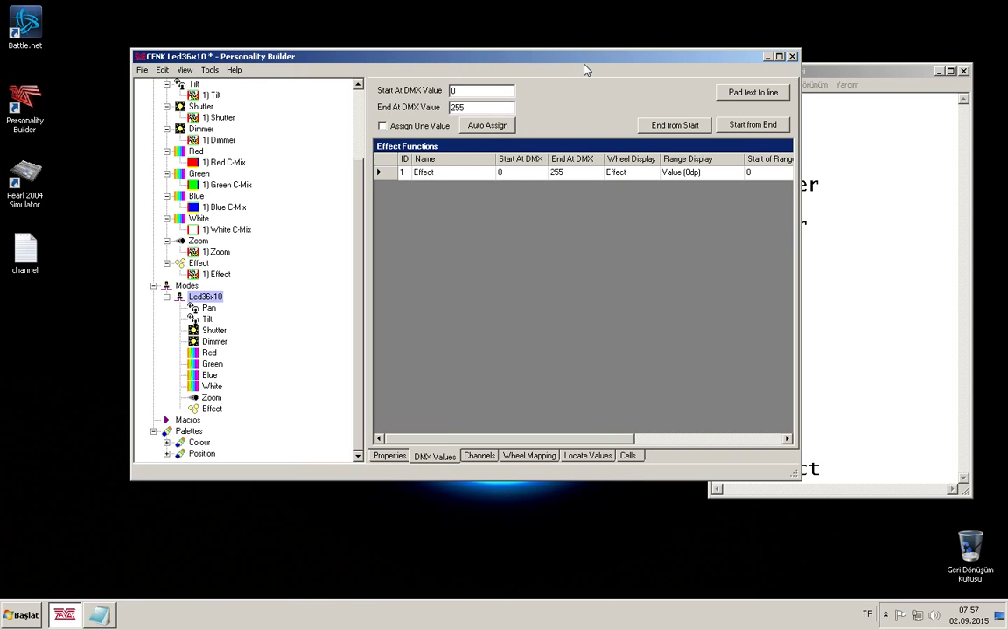
{"action": "left_click_drag", "start_coordinate": [579, 59], "coordinate": [553, 66]}
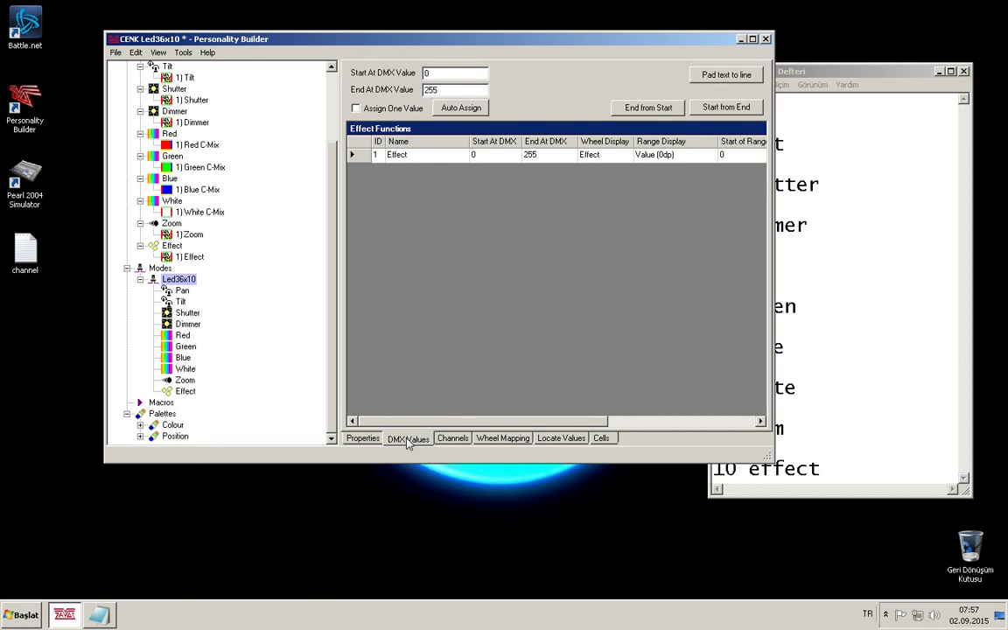
{"action": "left_click", "coordinate": [183, 292]}
{"action": "left_click", "coordinate": [181, 301]}
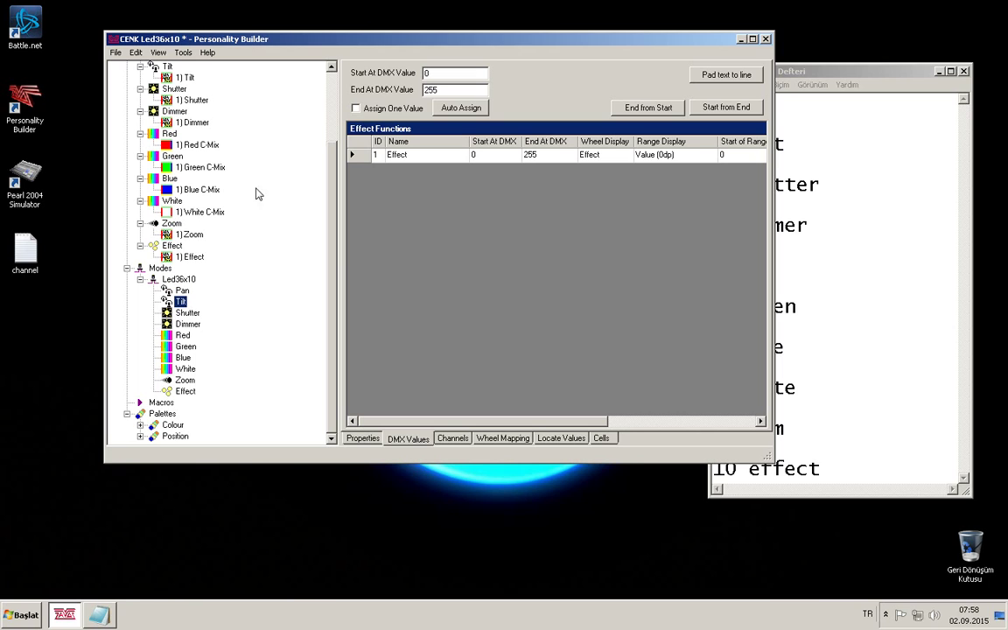
{"action": "left_click", "coordinate": [186, 312]}
{"action": "scroll", "coordinate": [332, 289], "scroll_direction": "up", "scroll_amount": 3}
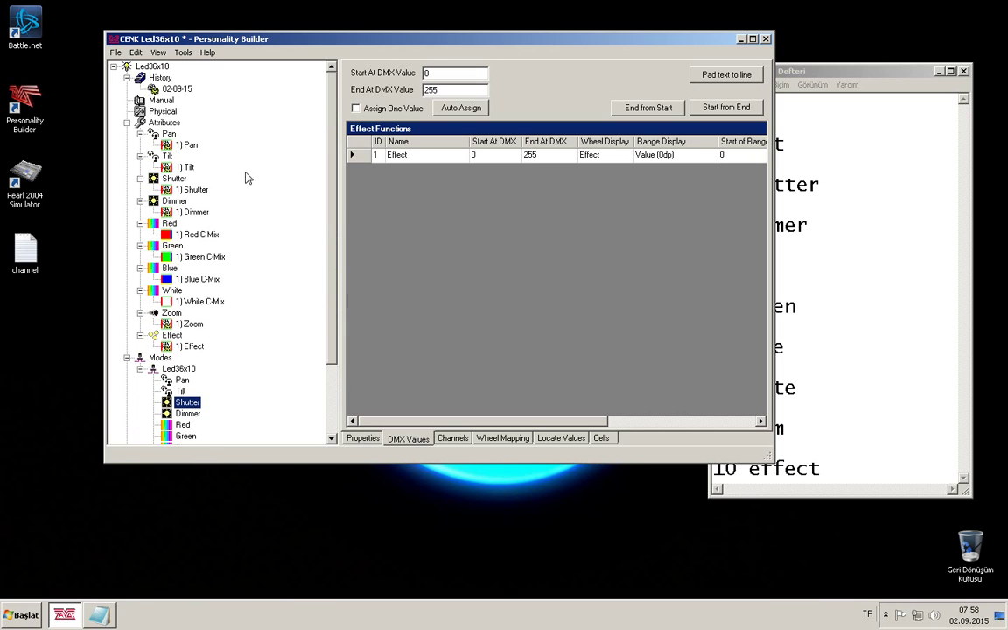
{"action": "left_click", "coordinate": [186, 144]}
{"action": "key", "text": "Down"}
{"action": "key", "text": "Down"}
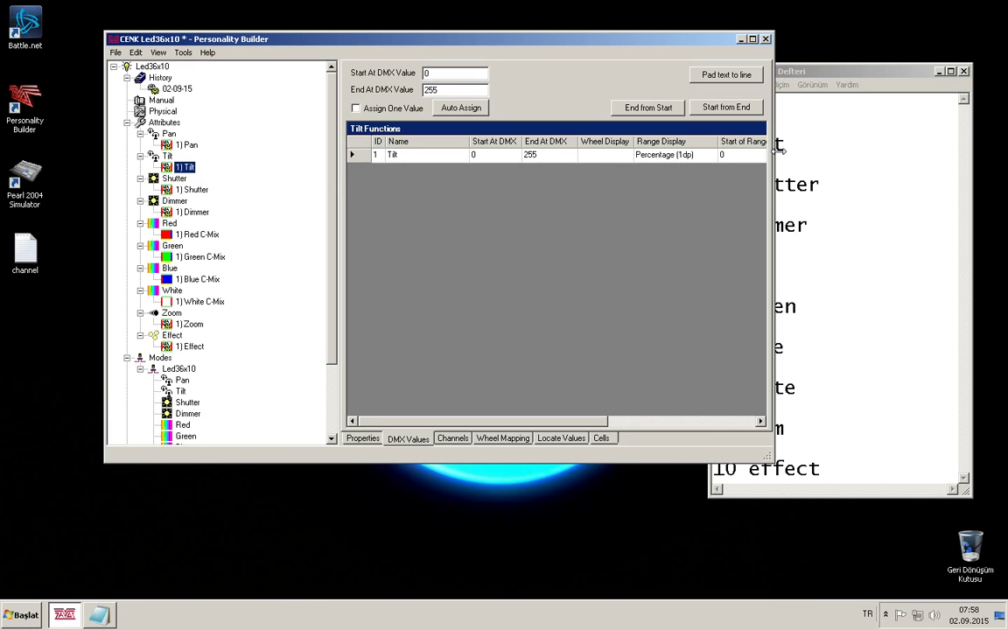
{"action": "left_click_drag", "start_coordinate": [773, 145], "coordinate": [885, 144]}
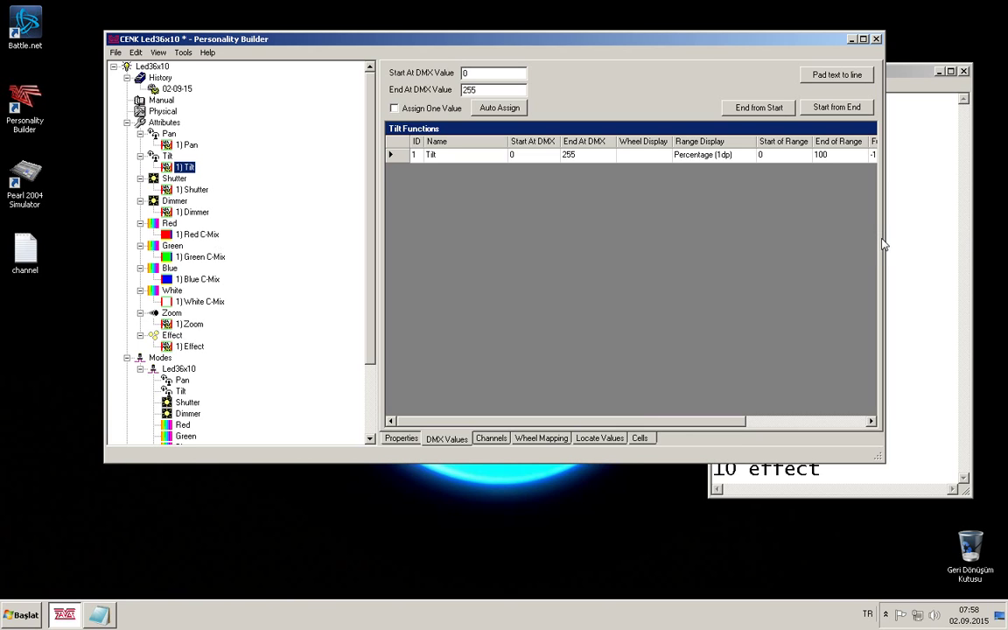
{"action": "left_click_drag", "start_coordinate": [882, 238], "coordinate": [658, 234]}
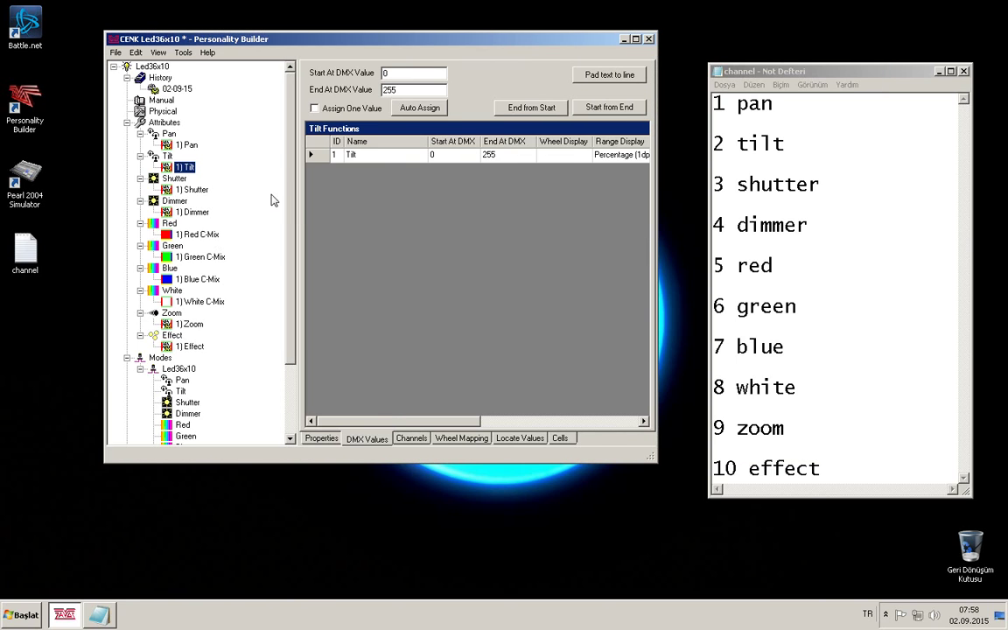
{"action": "scroll", "coordinate": [261, 205], "scroll_direction": "down", "scroll_amount": 3}
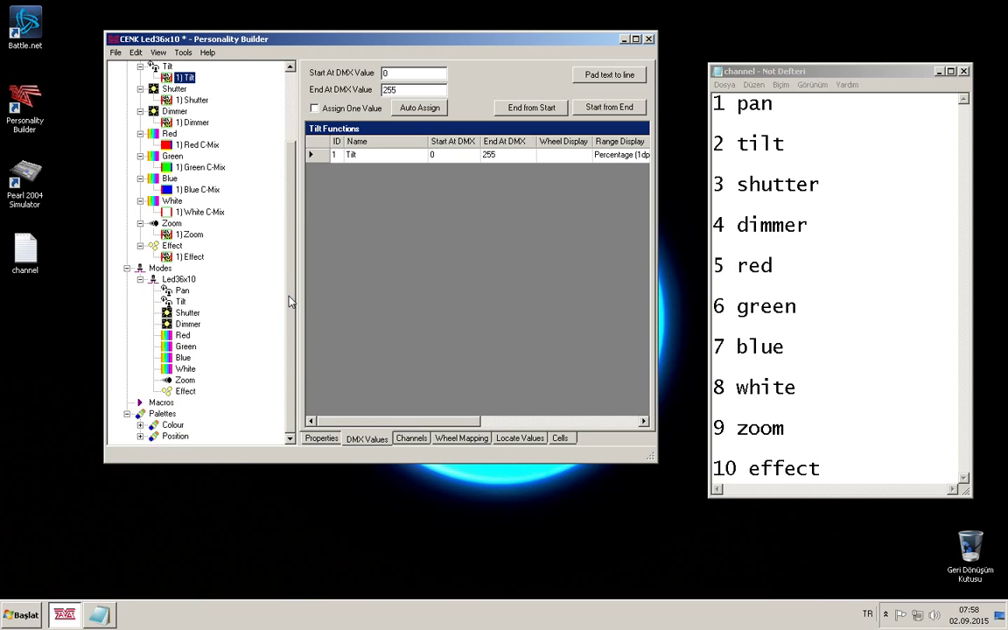
Generate the R20 file without Visualiser files and save it to the desktop as Led36x10, an Azure/Pearl/Saphire Personality
{"action": "left_click", "coordinate": [115, 53]}
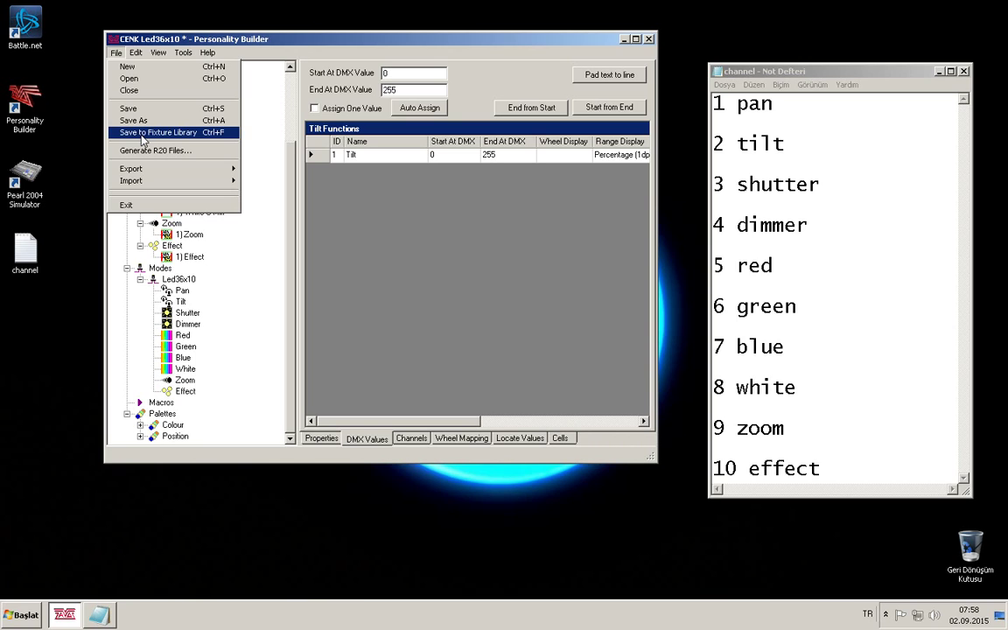
{"action": "left_click", "coordinate": [144, 150]}
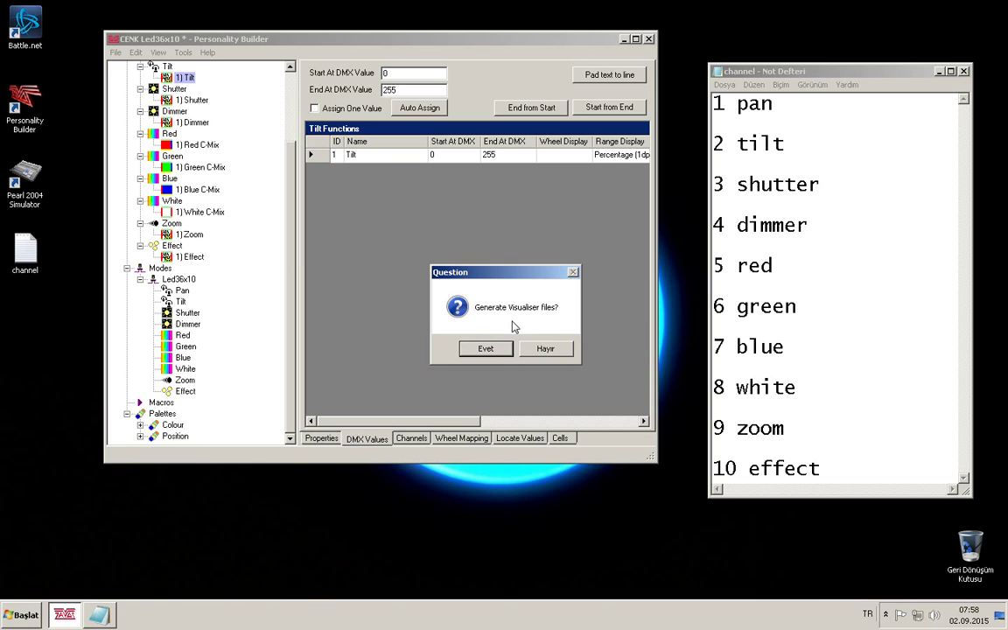
{"action": "left_click", "coordinate": [540, 349]}
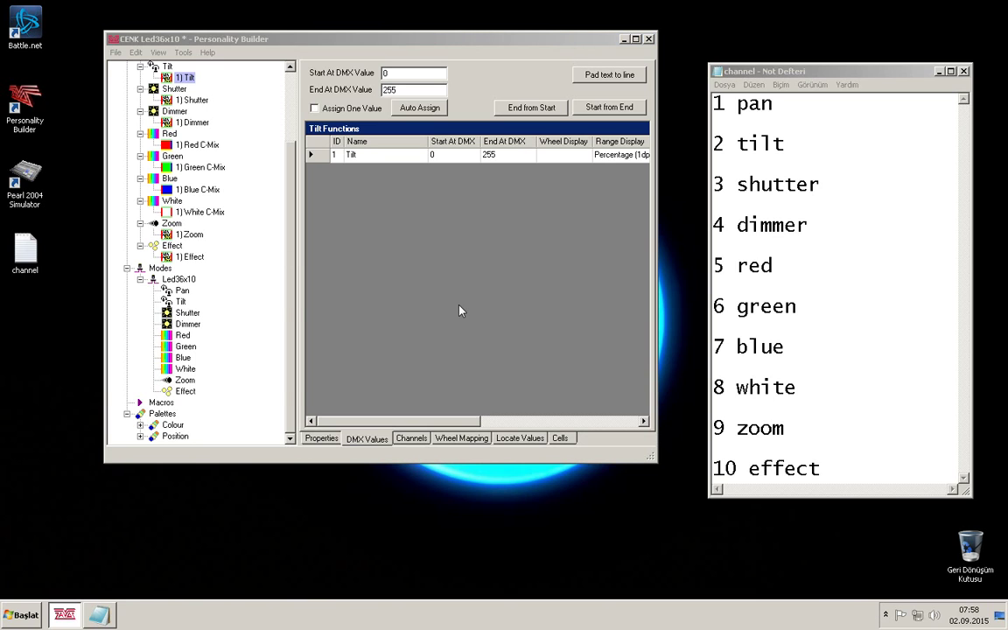
{"action": "left_click", "coordinate": [169, 164]}
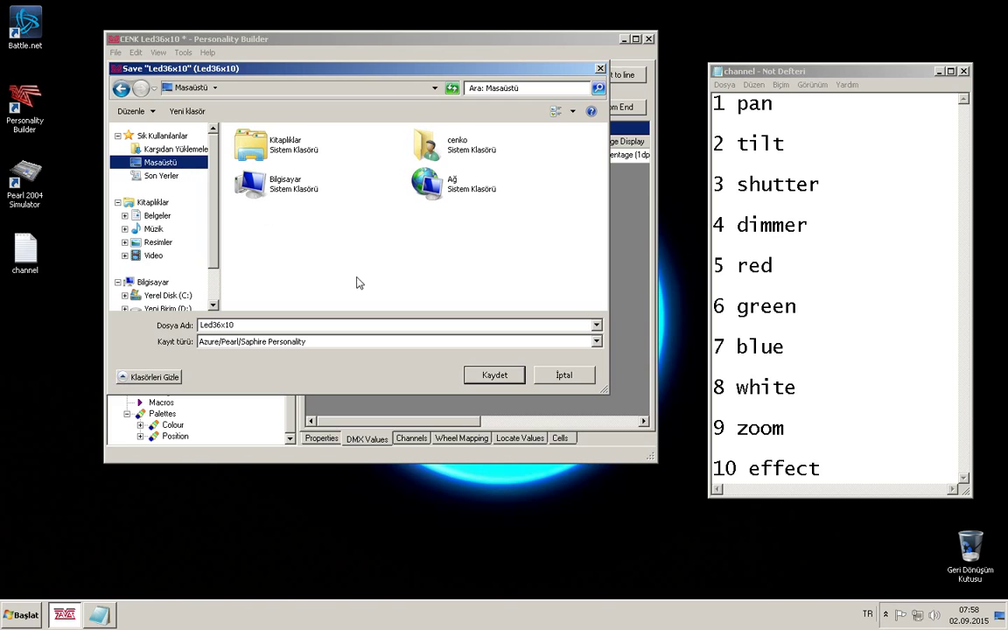
{"action": "left_click", "coordinate": [492, 375]}
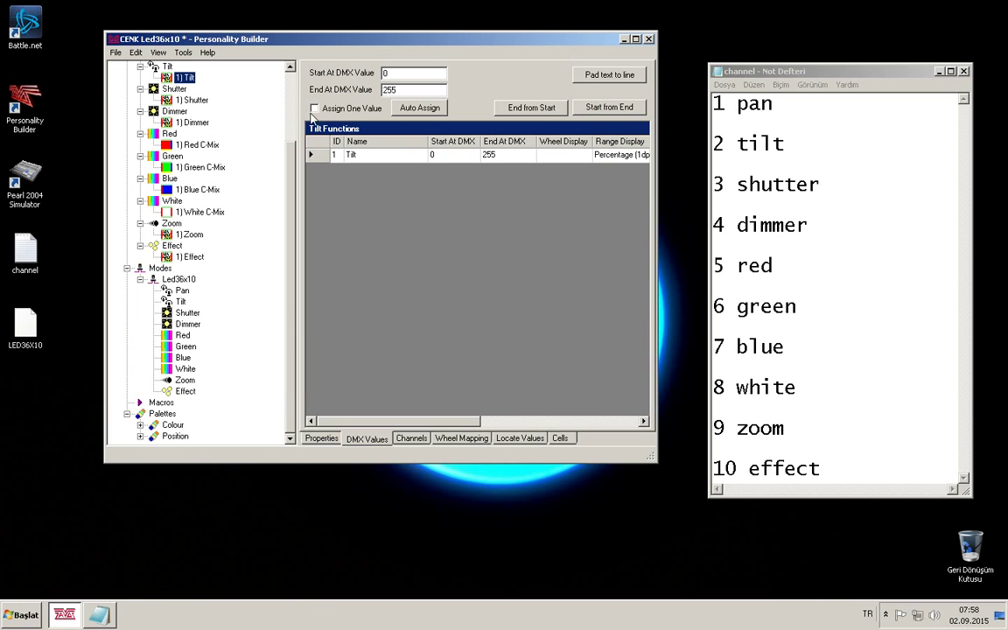
{"action": "left_click_drag", "start_coordinate": [262, 39], "coordinate": [364, 53]}
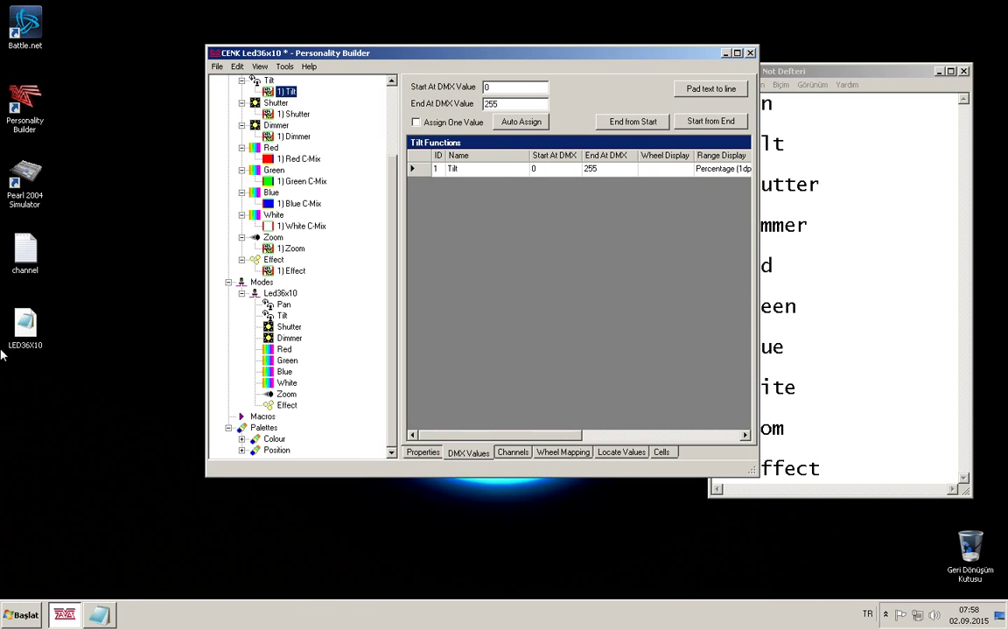
{"action": "left_click", "coordinate": [35, 310]}
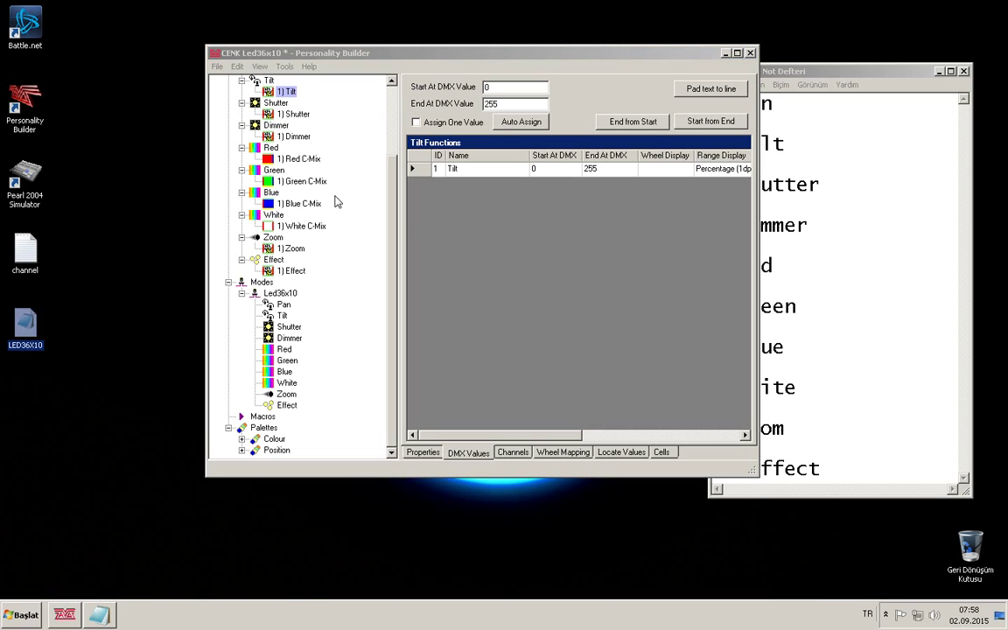
Save the Led36x10 fixture to the desktop as a D4 Personality file
{"action": "left_click", "coordinate": [216, 68]}
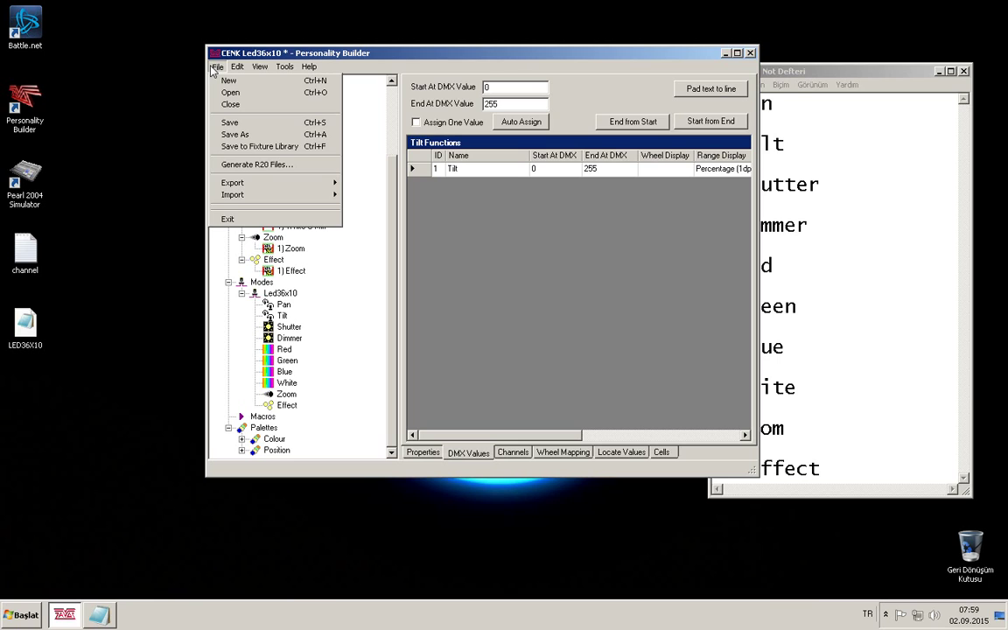
{"action": "left_click", "coordinate": [235, 142]}
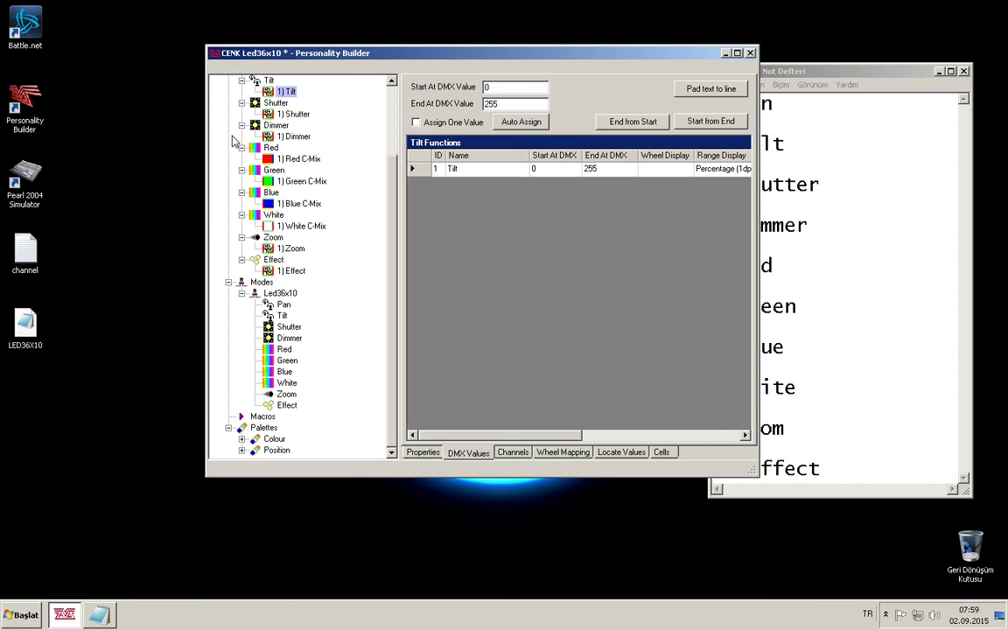
{"action": "left_click", "coordinate": [274, 179]}
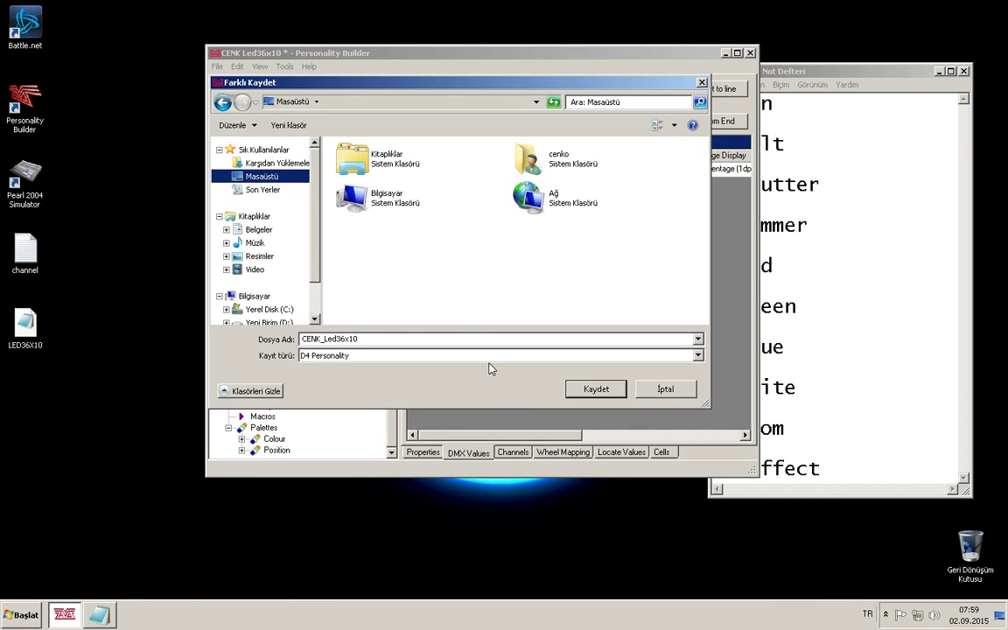
{"action": "left_click", "coordinate": [581, 391]}
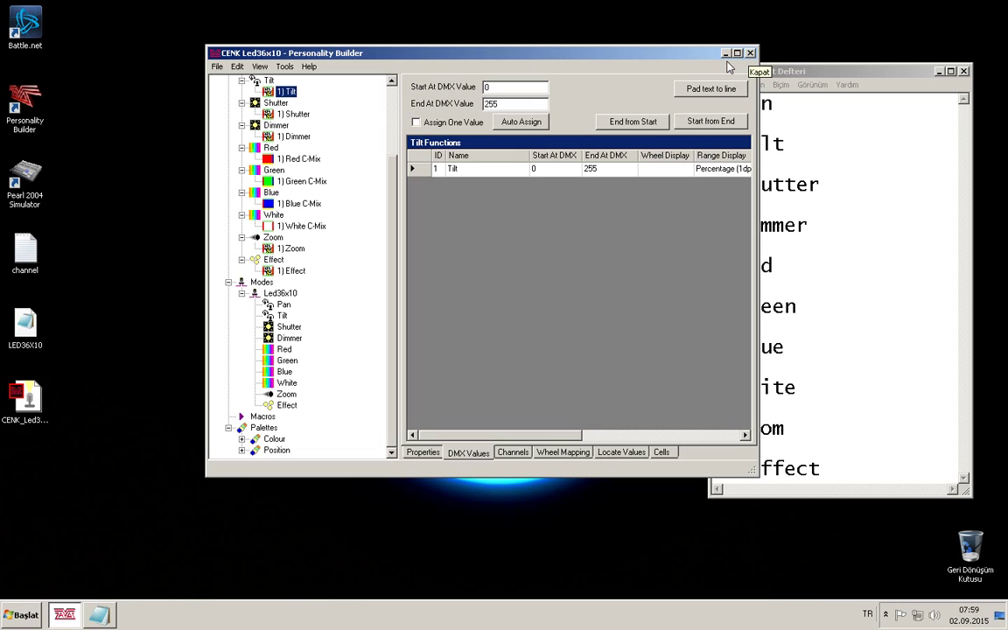
Close Personality Builder and the channel notes so that the desktop is clear
{"action": "left_click", "coordinate": [26, 390]}
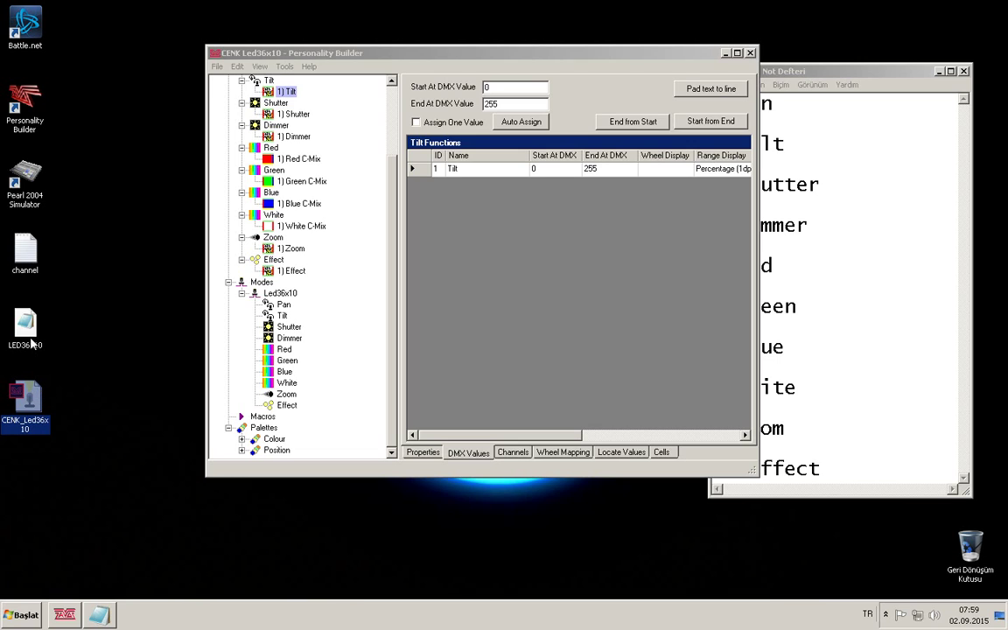
{"action": "left_click", "coordinate": [32, 343]}
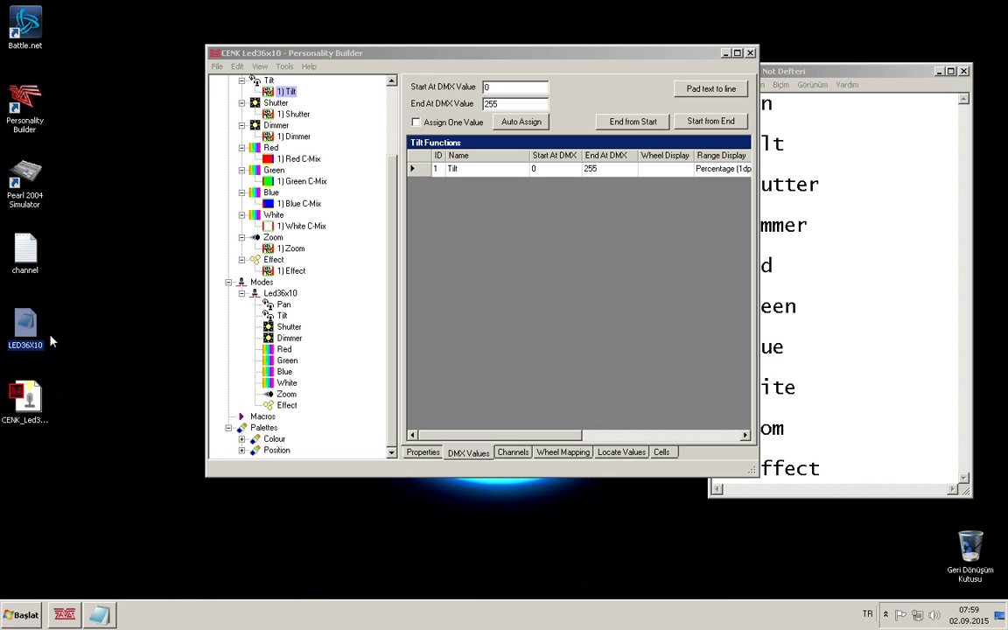
{"action": "left_click", "coordinate": [750, 53]}
{"action": "left_click", "coordinate": [750, 53]}
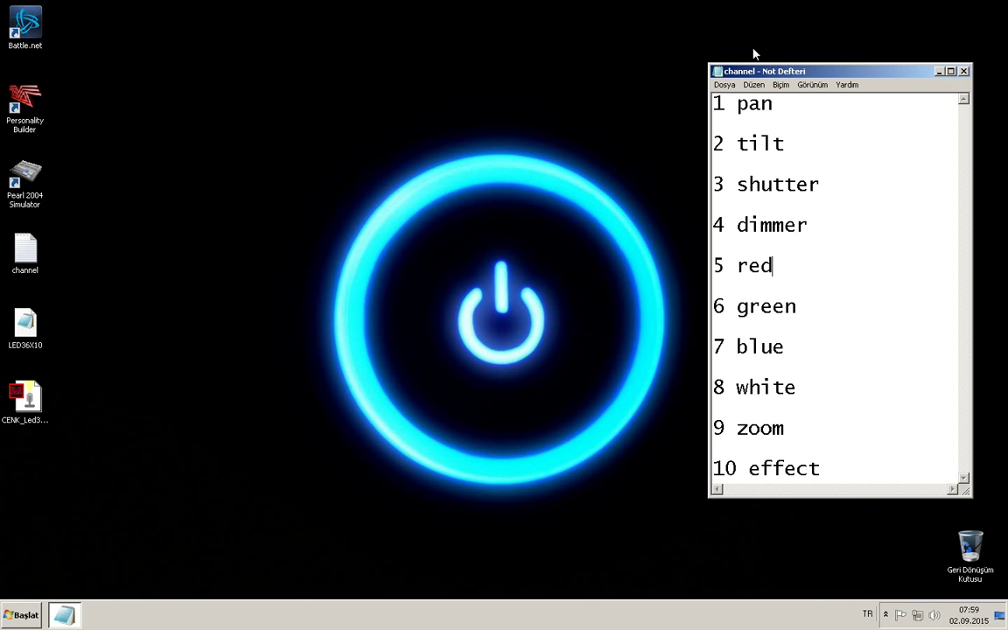
{"action": "key", "text": "alt+F4"}
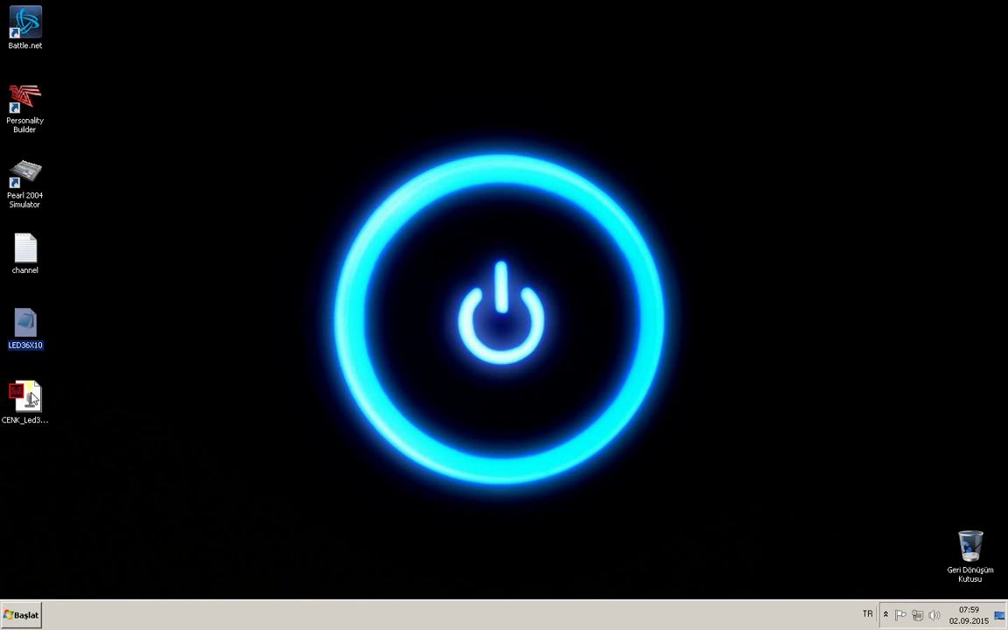
Examine the generated LED36X10 R20 file in Notepad, including its device name, patching information and DMX limits, and close it
{"action": "double_click", "coordinate": [25, 322]}
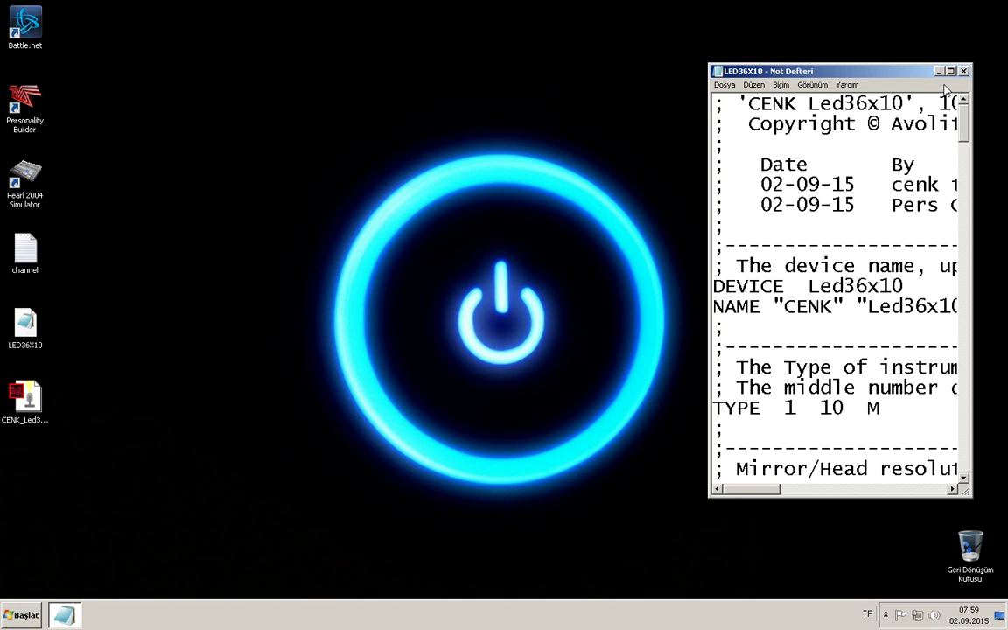
{"action": "double_click", "coordinate": [856, 71]}
{"action": "scroll", "coordinate": [856, 70], "scroll_direction": "down", "scroll_amount": 7}
{"action": "scroll", "coordinate": [504, 307], "scroll_direction": "down", "scroll_amount": 7}
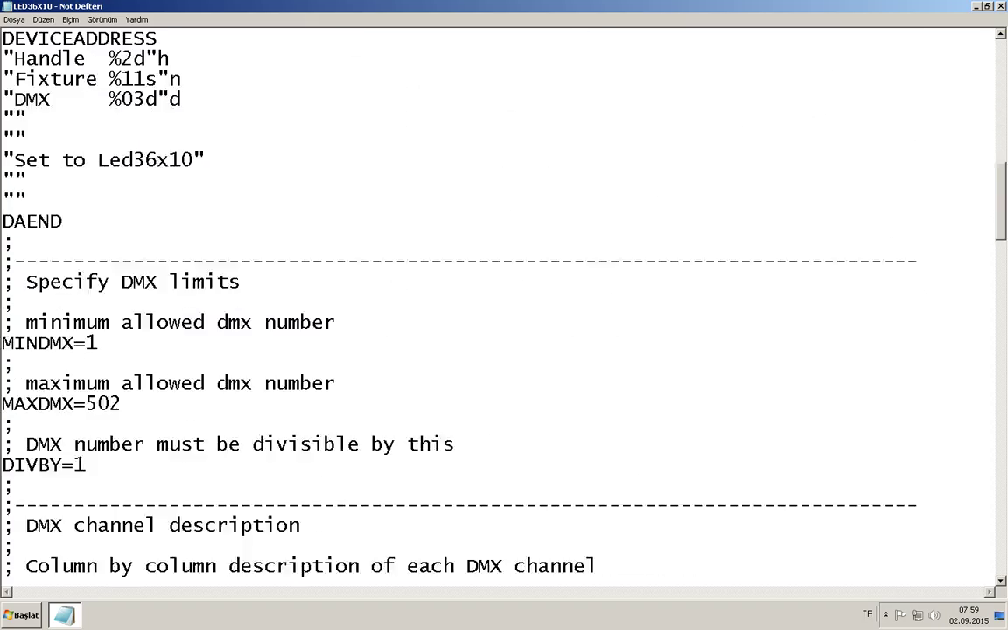
{"action": "scroll", "coordinate": [504, 306], "scroll_direction": "up", "scroll_amount": 12}
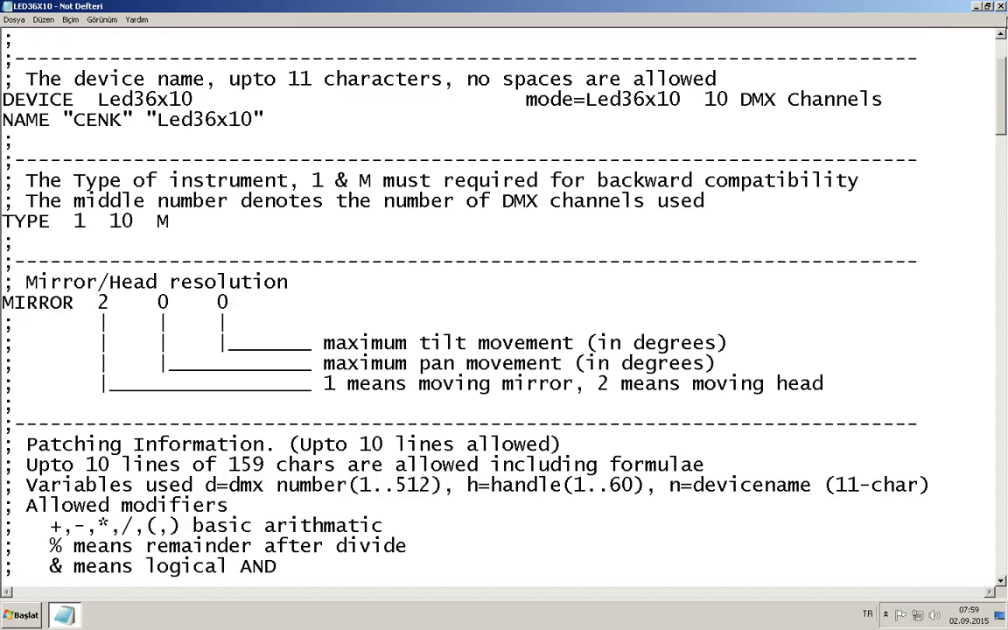
{"action": "key", "text": "alt+F4"}
Launch the Pearl 2004 Simulator and maximize its window
{"action": "left_click", "coordinate": [36, 182]}
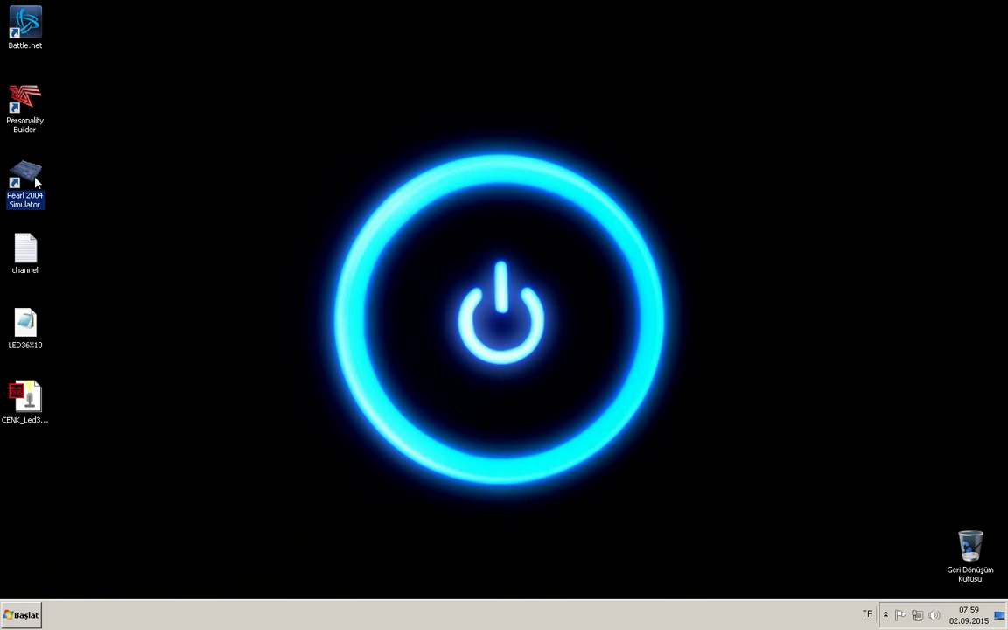
{"action": "double_click", "coordinate": [36, 181]}
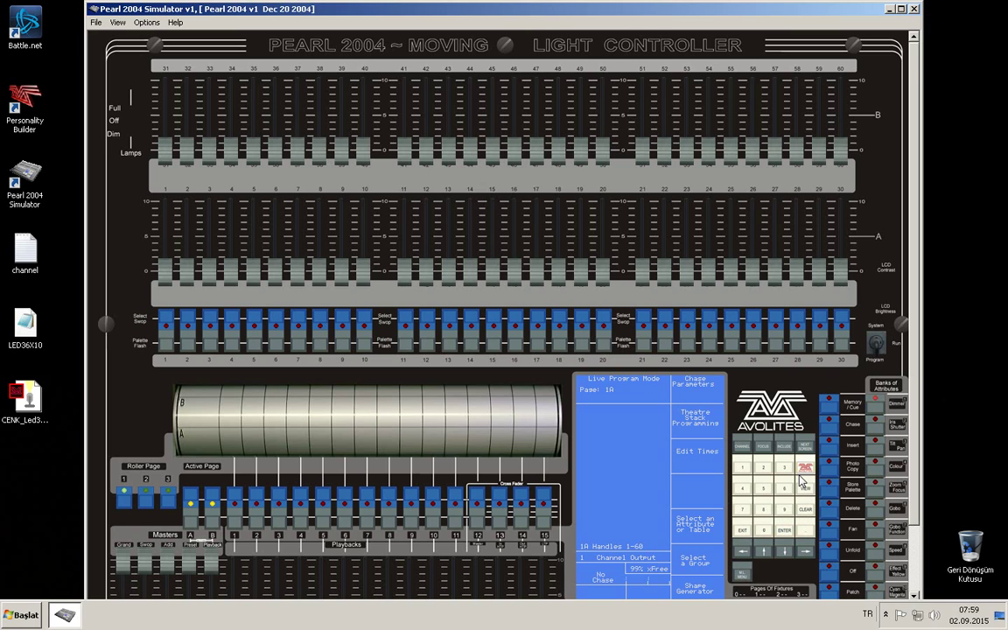
{"action": "scroll", "coordinate": [721, 429], "scroll_direction": "down", "scroll_amount": 1}
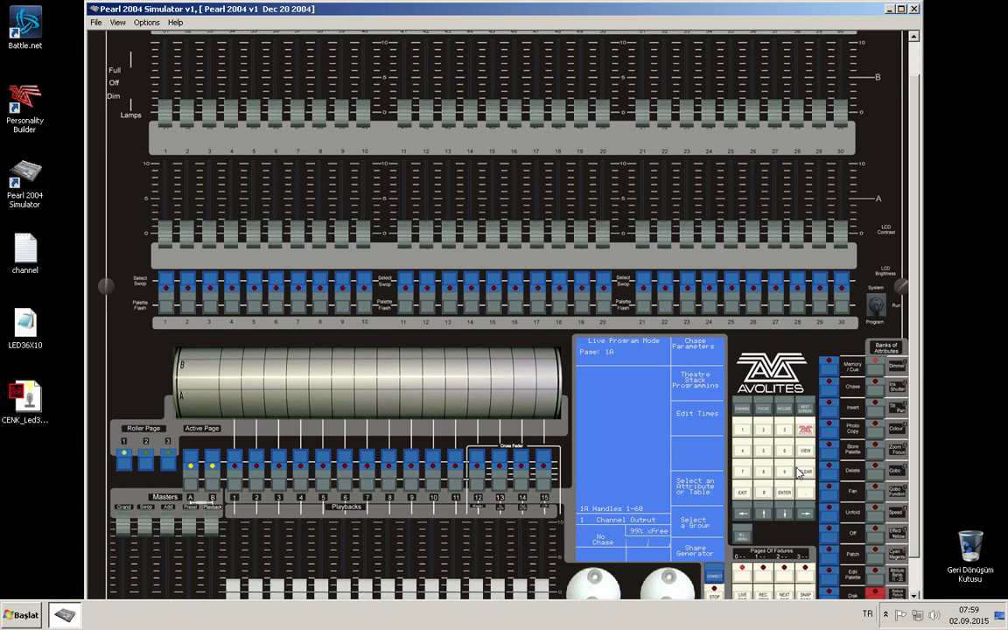
{"action": "left_click", "coordinate": [903, 8]}
{"action": "scroll", "coordinate": [768, 520], "scroll_direction": "down", "scroll_amount": 1}
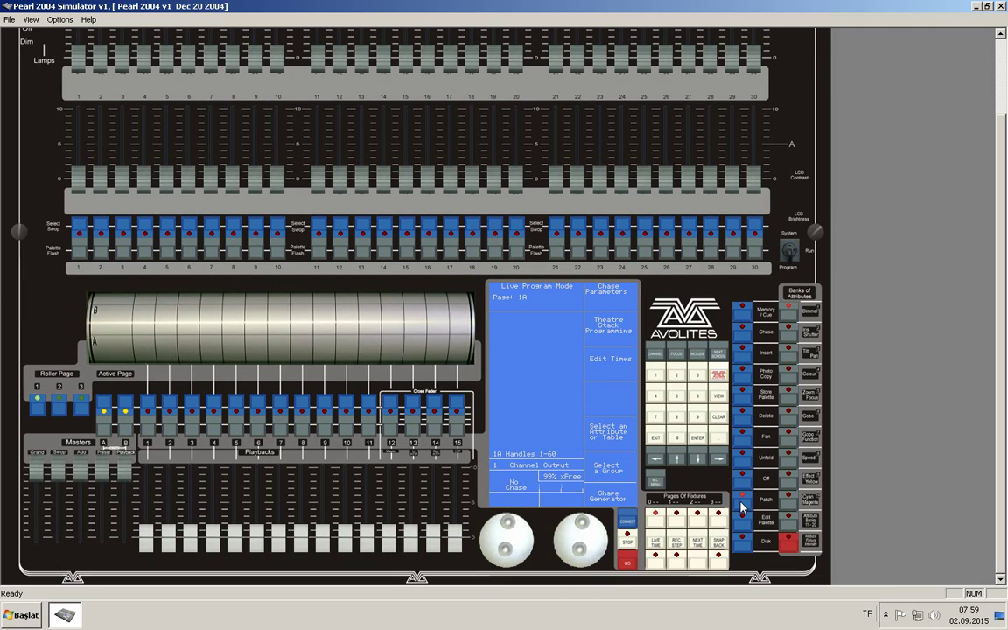
Start patching a fixture and load the Led36x10 personality from the desktop folder
{"action": "left_click", "coordinate": [741, 506]}
{"action": "left_click", "coordinate": [601, 333]}
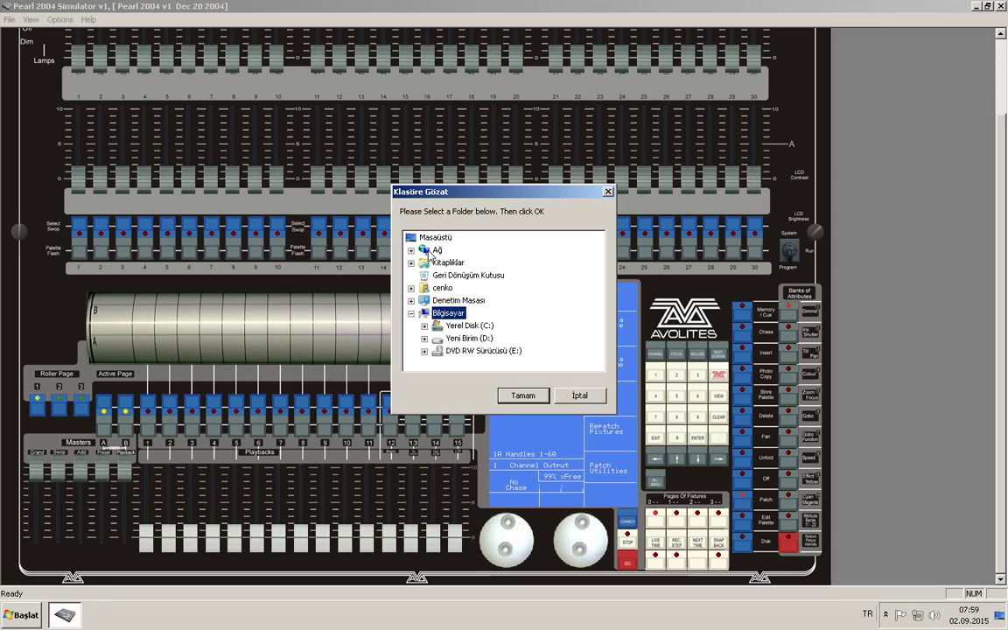
{"action": "left_click", "coordinate": [433, 237]}
{"action": "left_click", "coordinate": [517, 396]}
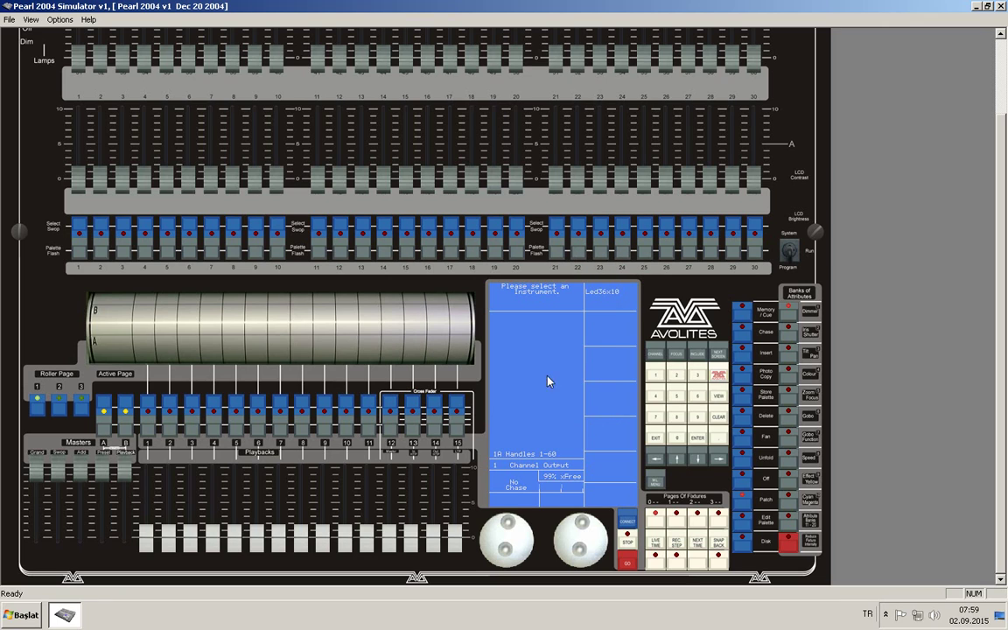
{"action": "left_click", "coordinate": [611, 298]}
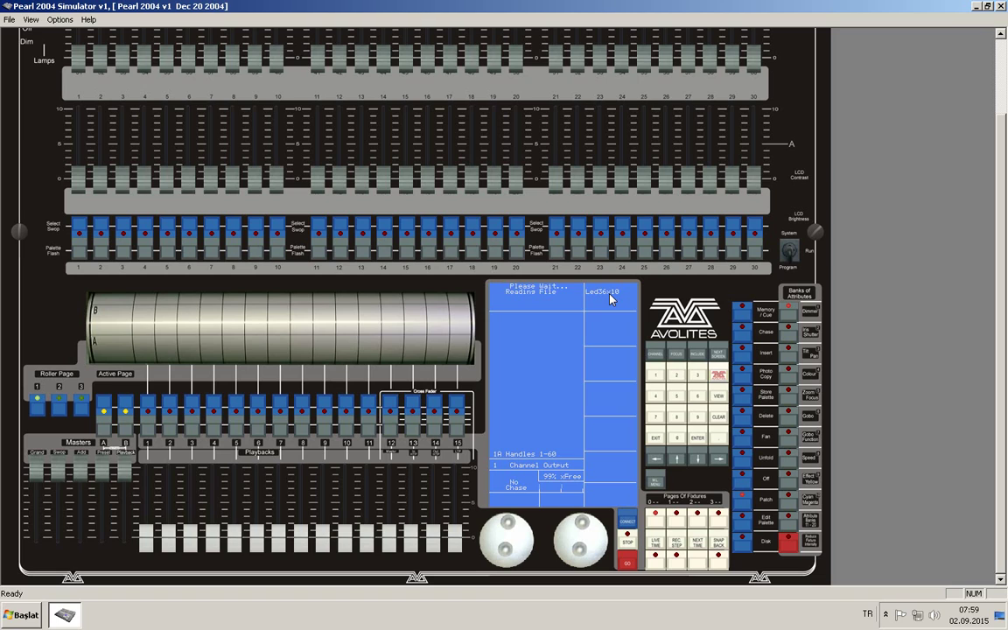
Patch Led36x10 to fixture handle 21 at DMX 001 on line A and return to Live Program Mode
{"action": "left_click", "coordinate": [602, 471]}
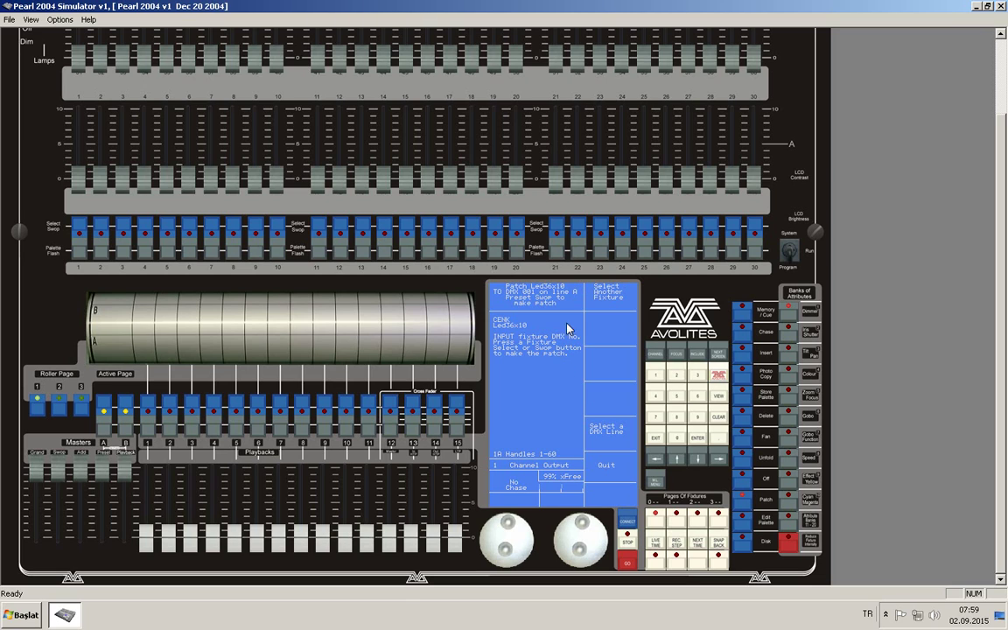
{"action": "left_click", "coordinate": [553, 229]}
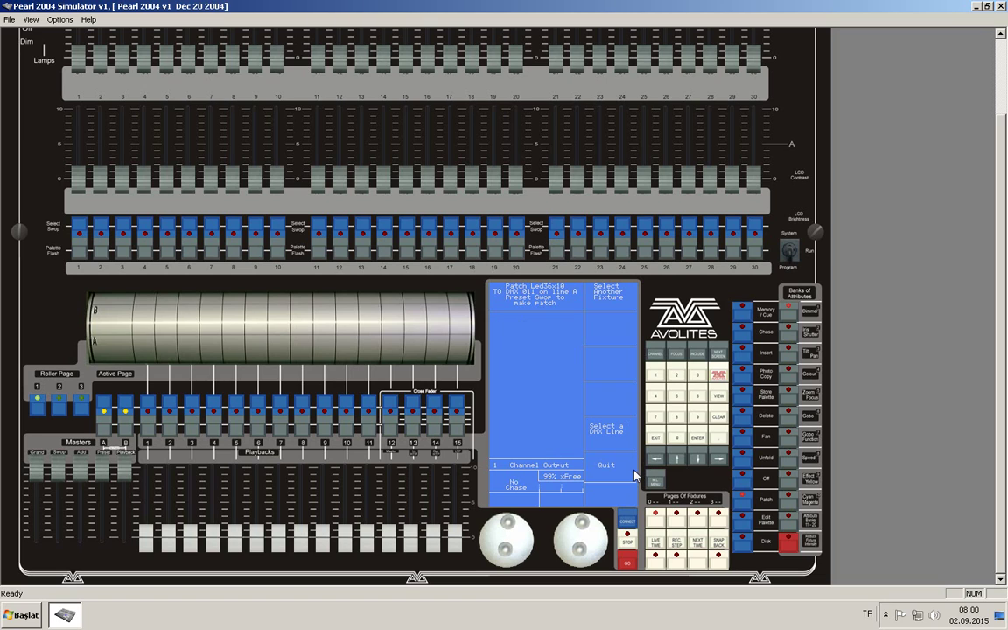
{"action": "left_click", "coordinate": [659, 440]}
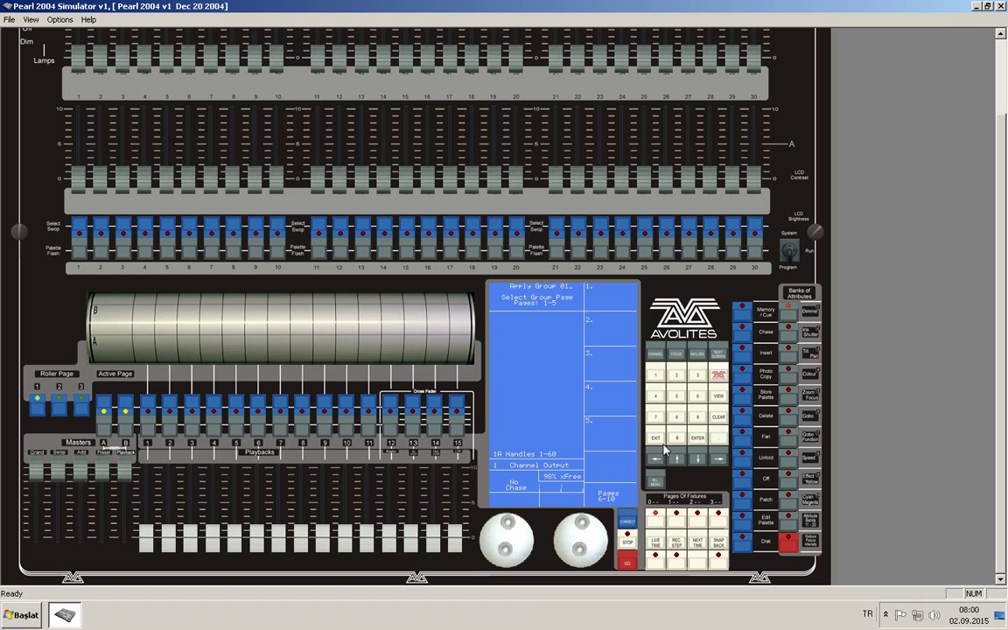
{"action": "left_click", "coordinate": [656, 439]}
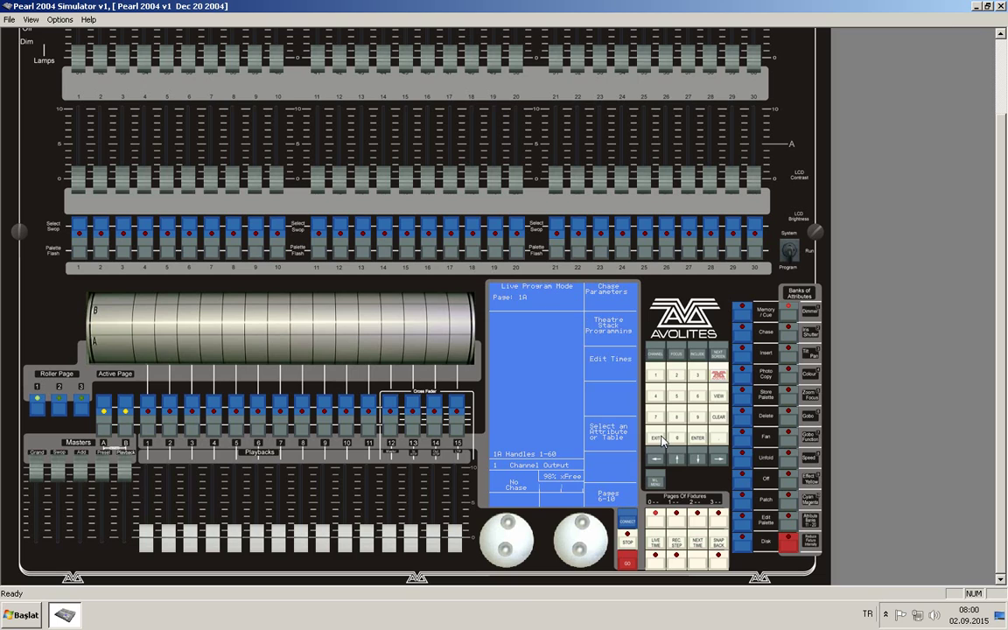
Show the DMX output list on the display and locate fixture 21 with its dimmer at 255
{"action": "left_click", "coordinate": [718, 396]}
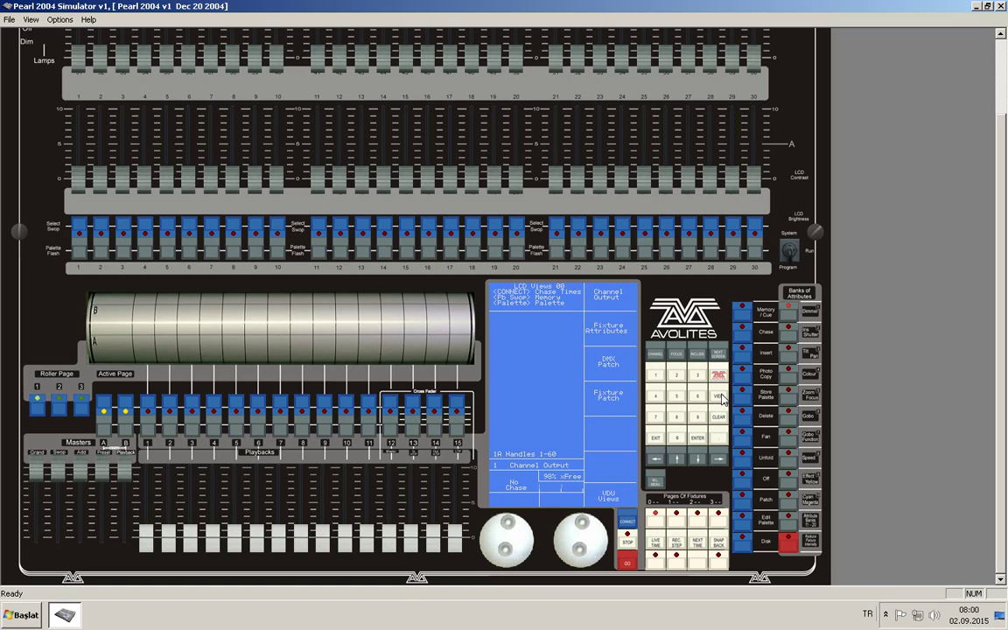
{"action": "left_click", "coordinate": [609, 396]}
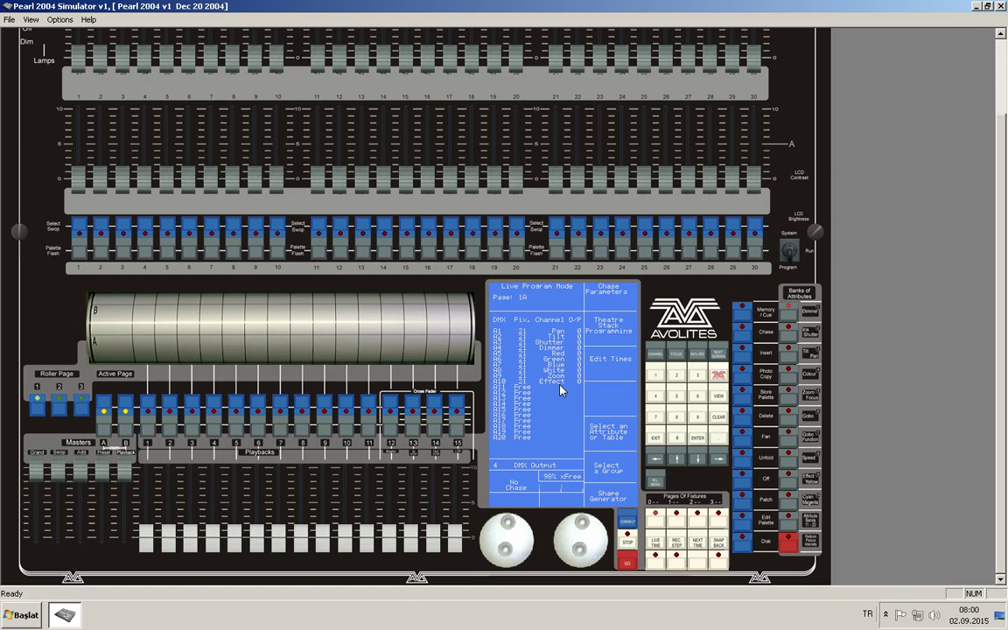
{"action": "left_click", "coordinate": [559, 226]}
{"action": "left_click", "coordinate": [656, 481]}
{"action": "left_click_drag", "start_coordinate": [512, 535], "coordinate": [512, 482]}
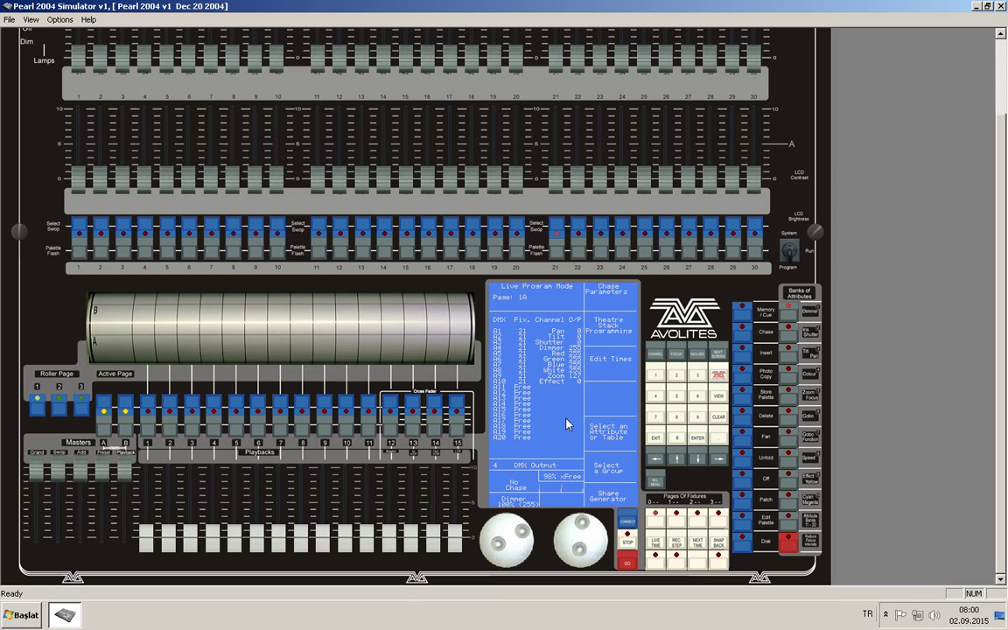